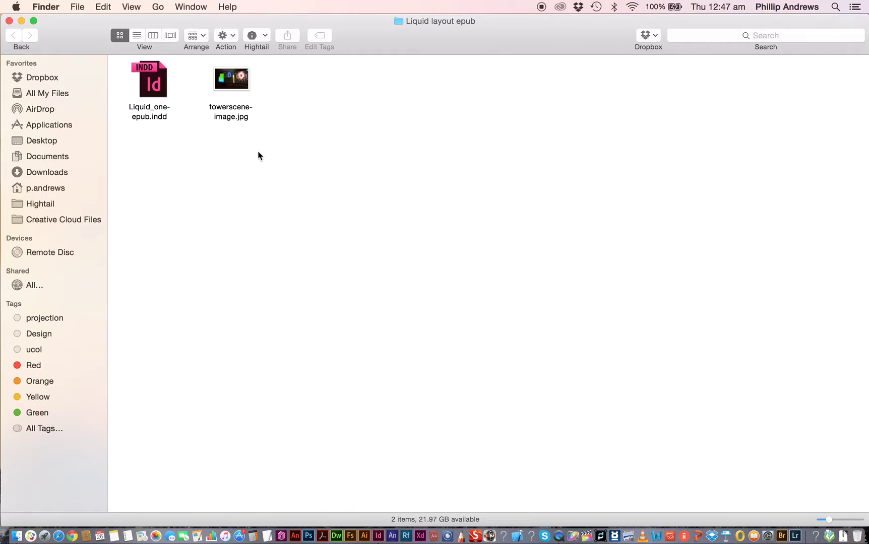
Step: Open Liquid_one-epub.indd and scroll through its four pages, ending back on page 1
double_click(157, 84)
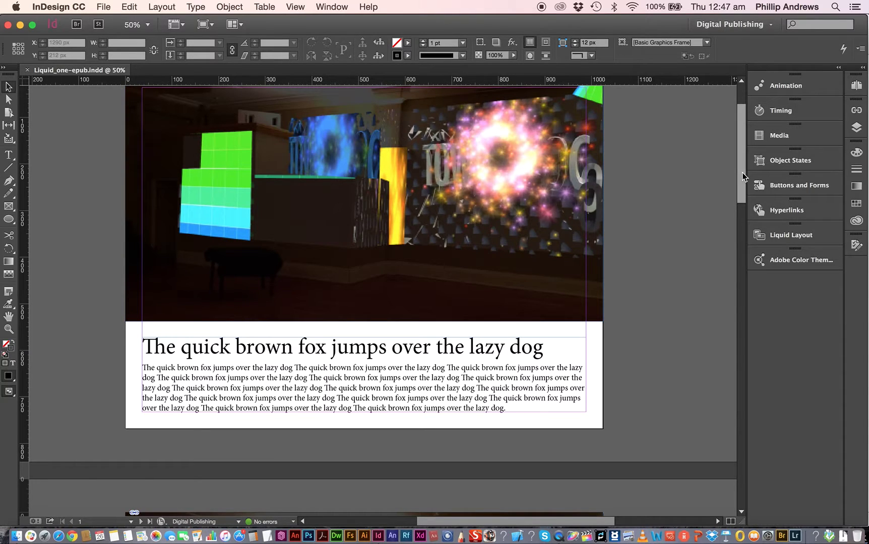
scroll(741, 173, "up", 3)
scroll(726, 202, "down", 20)
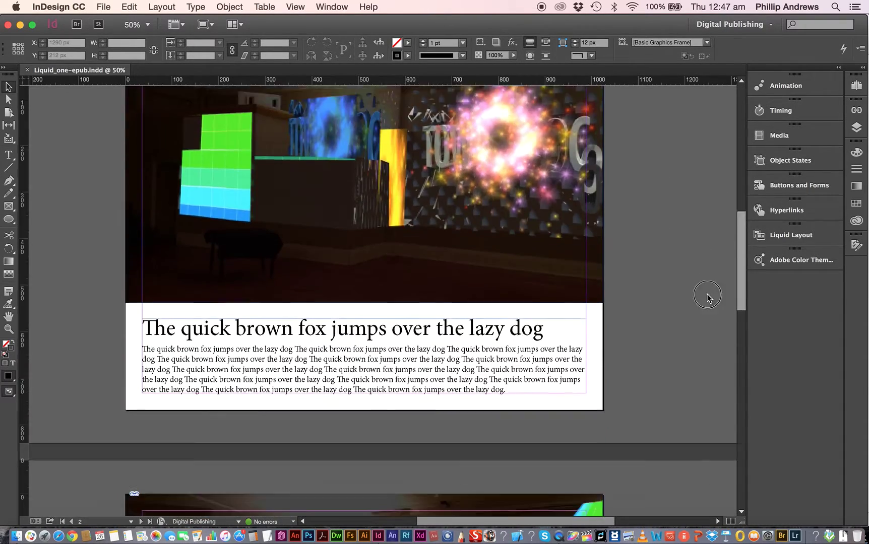
scroll(700, 424, "up", 20)
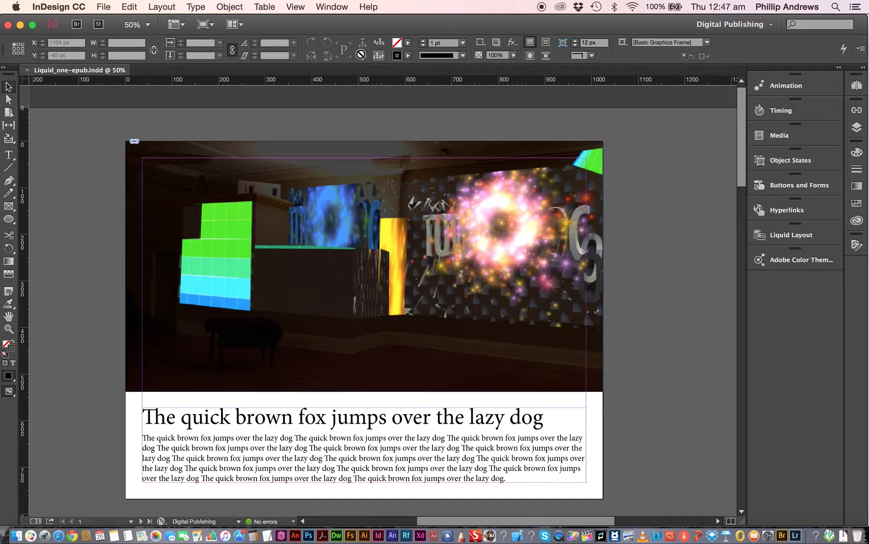
left_click(8, 113)
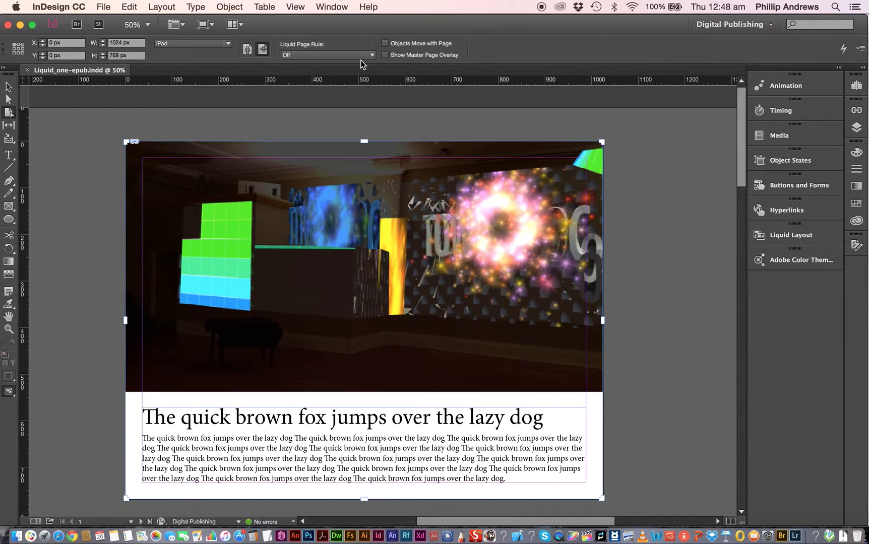
left_click(103, 7)
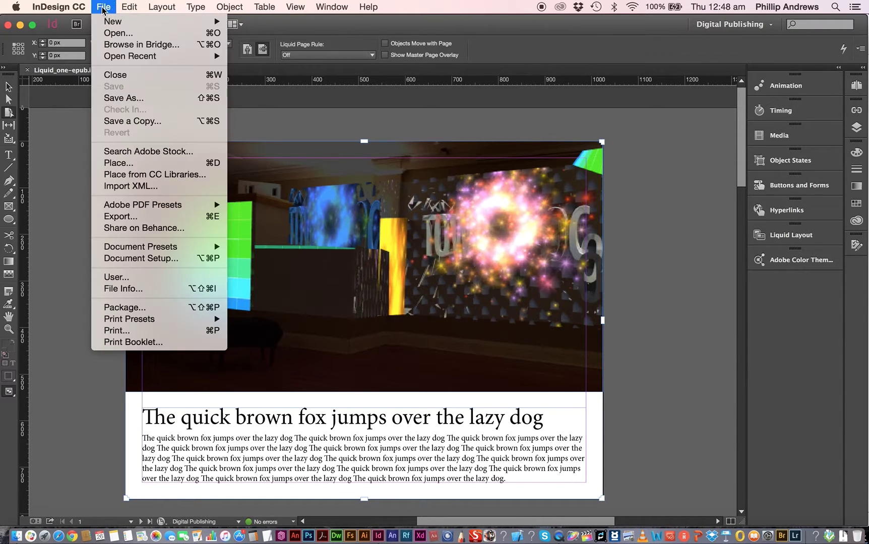
left_click(128, 259)
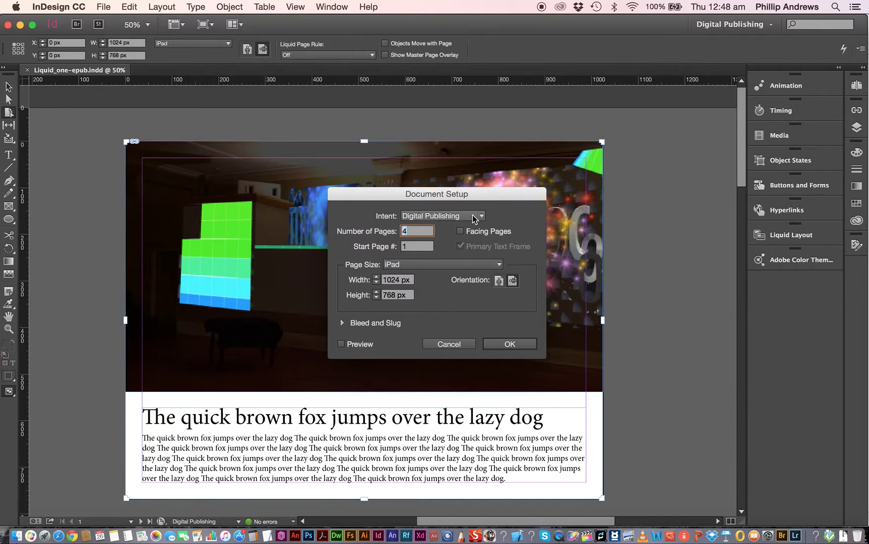
left_click(479, 264)
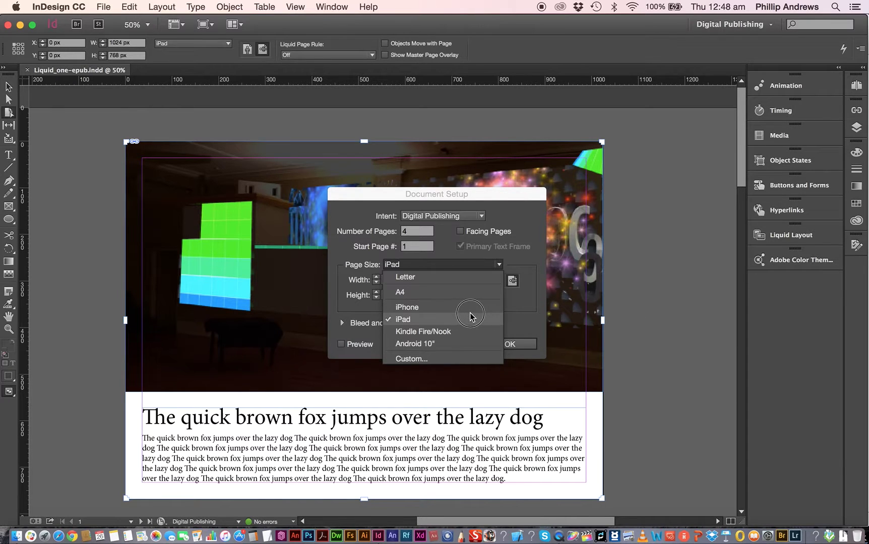
left_click(507, 317)
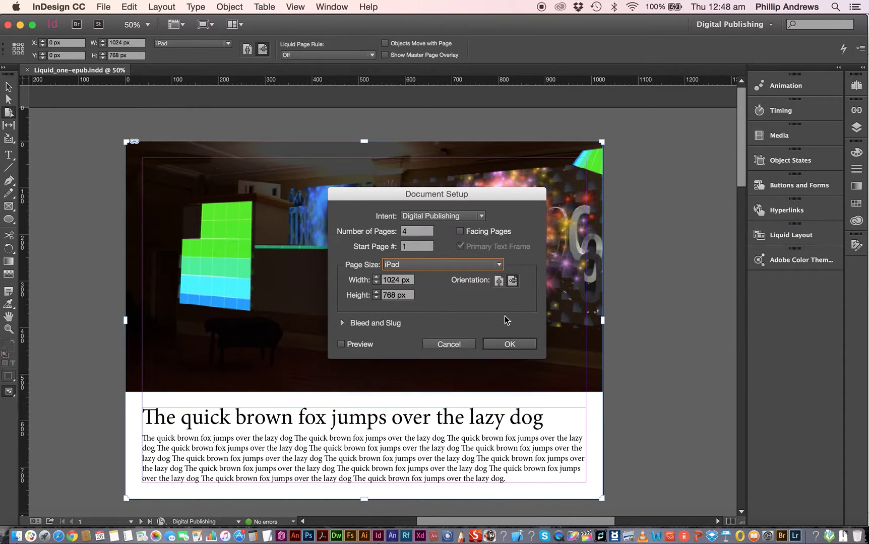
left_click(454, 344)
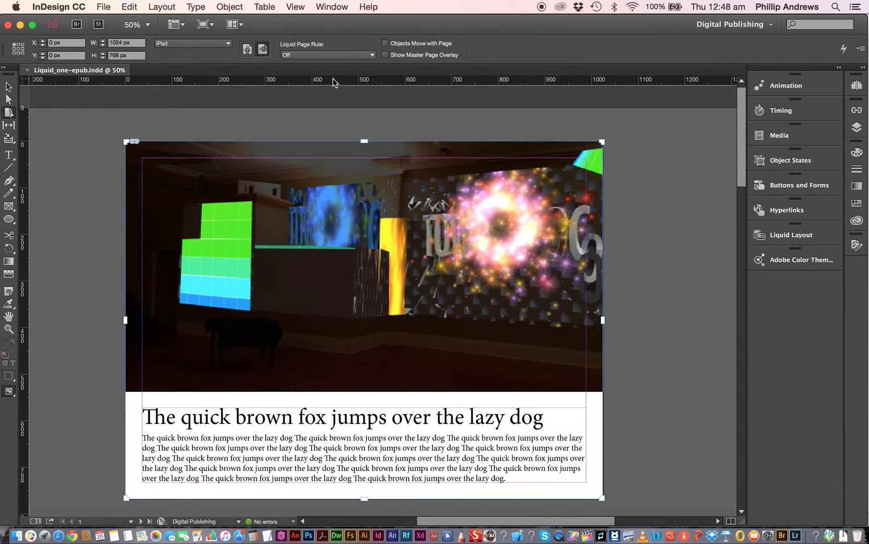
left_click(9, 113)
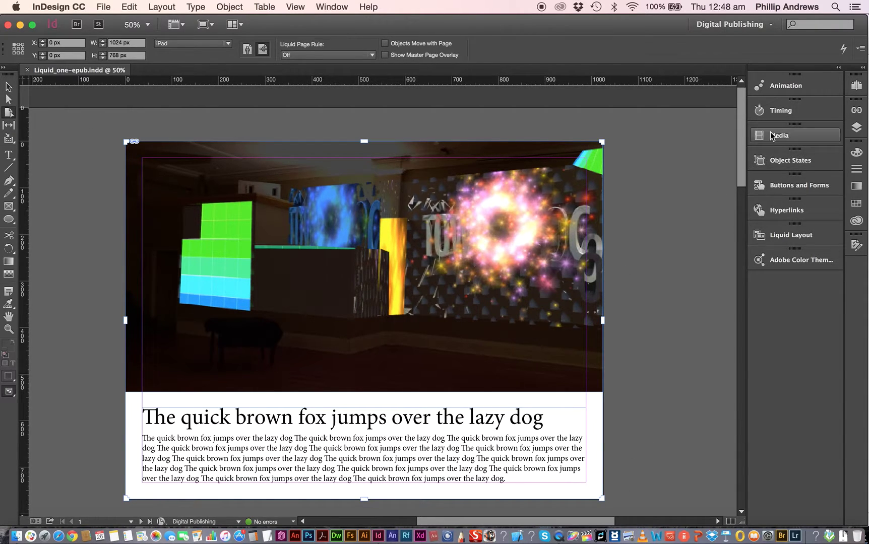
left_click(543, 386)
left_click_drag(603, 499, 351, 317)
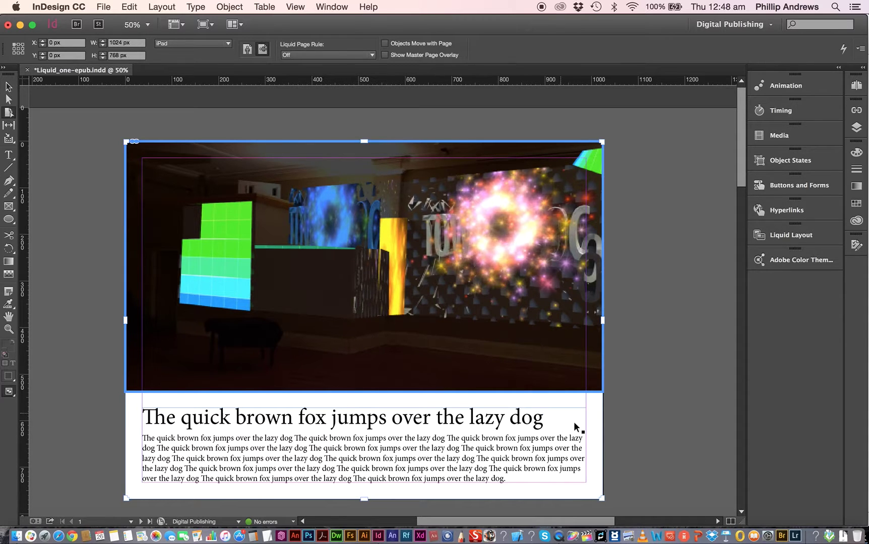
left_click_drag(603, 499, 442, 365)
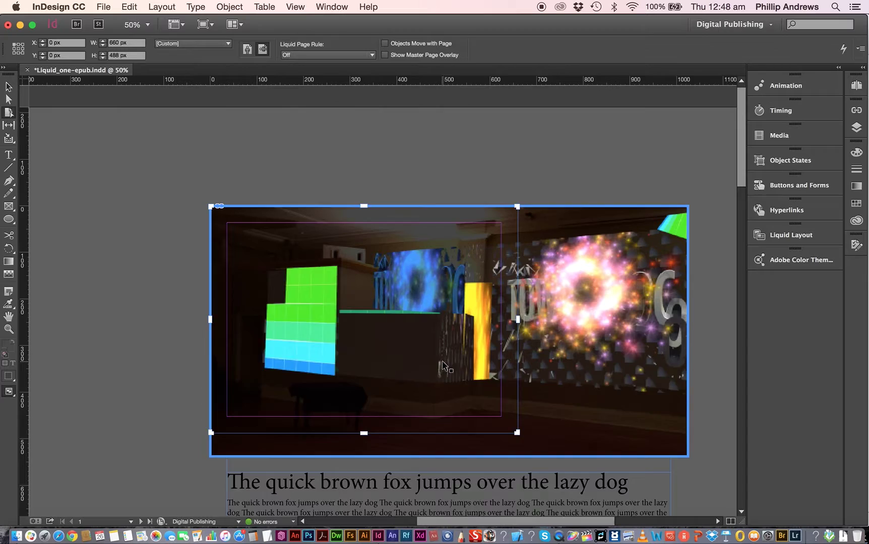
key("super+z")
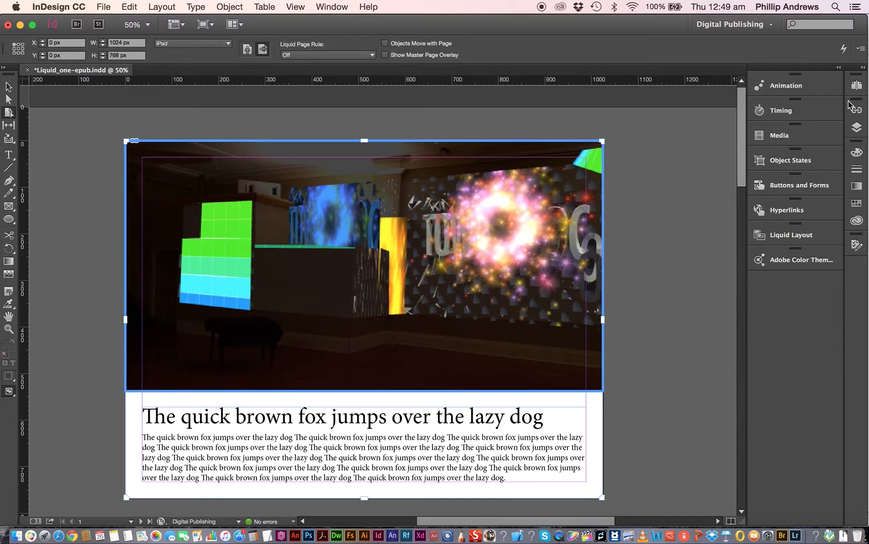
Step: Set page 1's Liquid Page Rule to Controlled by Master, then open the A-Master page
left_click(856, 86)
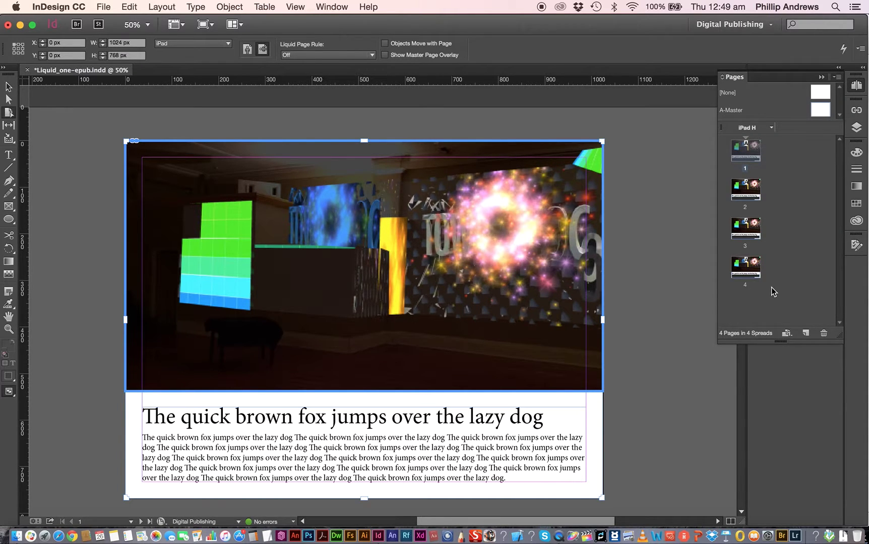
left_click(371, 55)
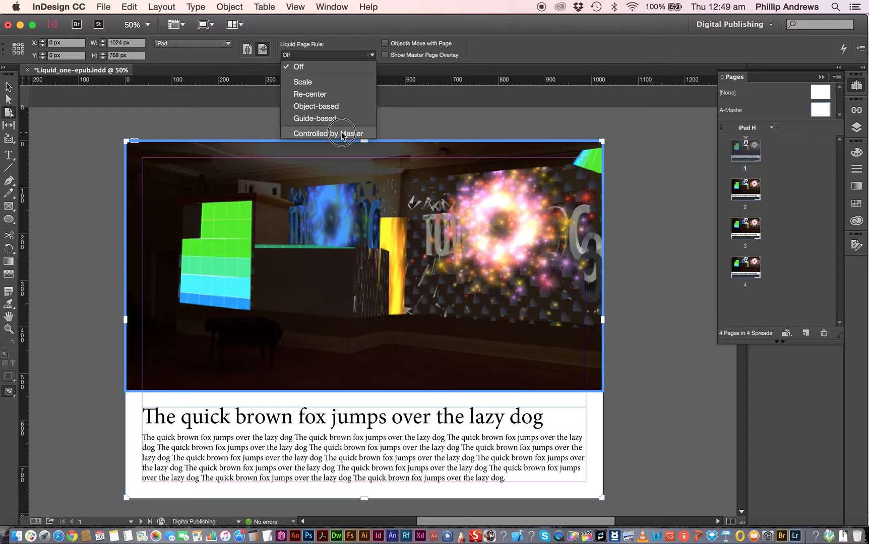
left_click(341, 133)
double_click(820, 111)
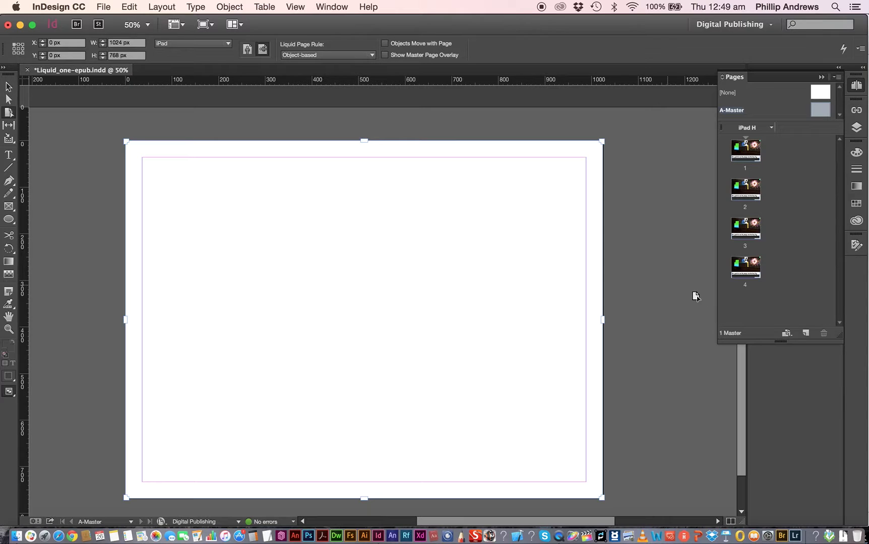
left_click(786, 334)
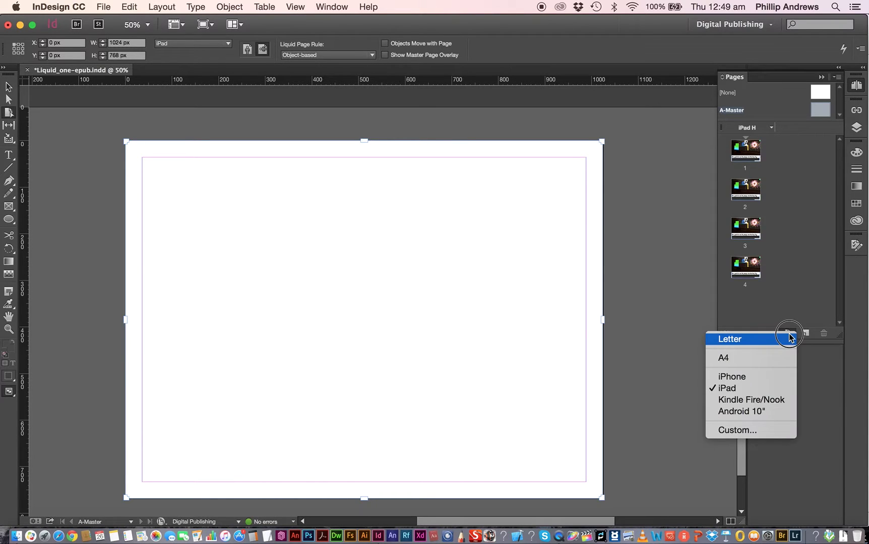
left_click(752, 401)
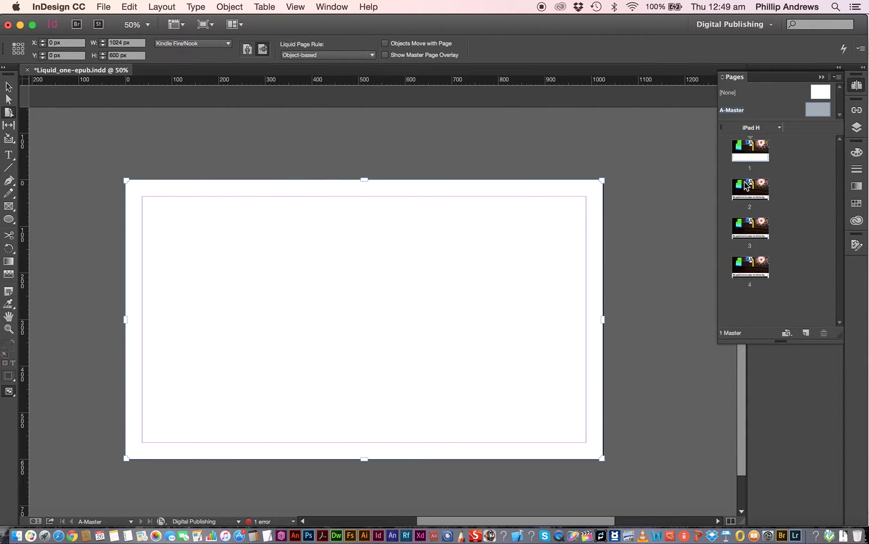
left_click(748, 155)
double_click(748, 155)
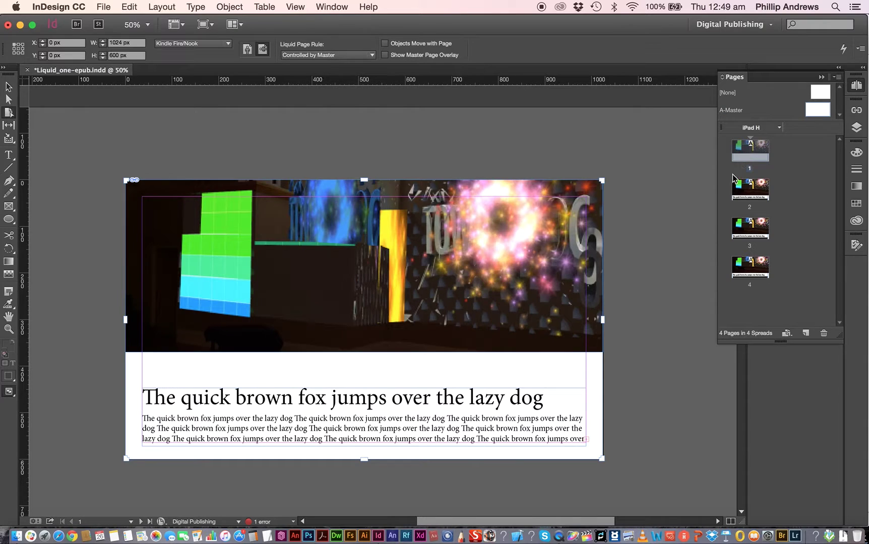
double_click(762, 202)
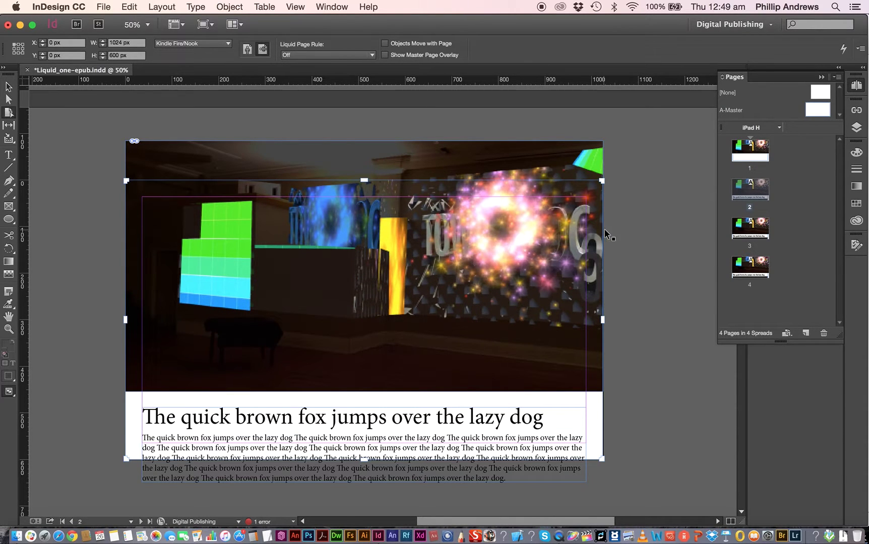
double_click(750, 188)
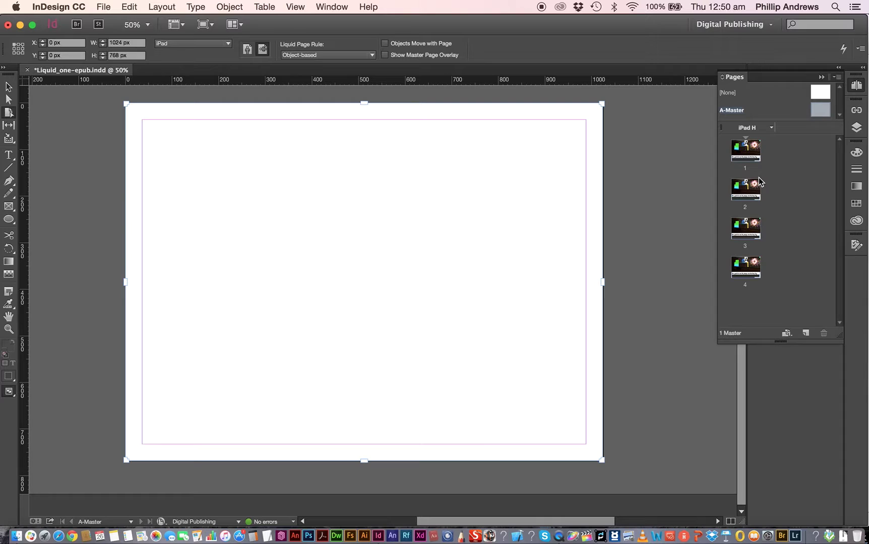
Step: Set the A-Master's Liquid Page Rule to Off and return to page 1
left_click_drag(758, 182, 410, 85)
left_click(371, 56)
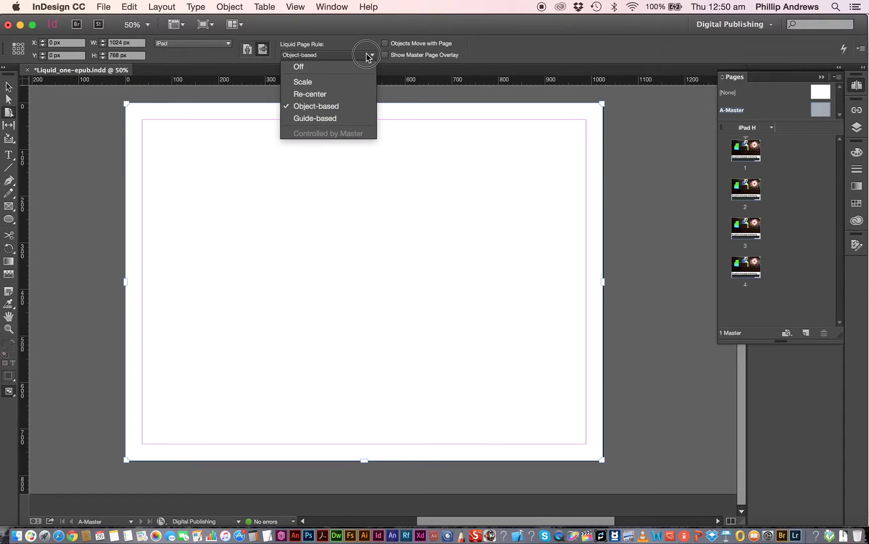
left_click(304, 70)
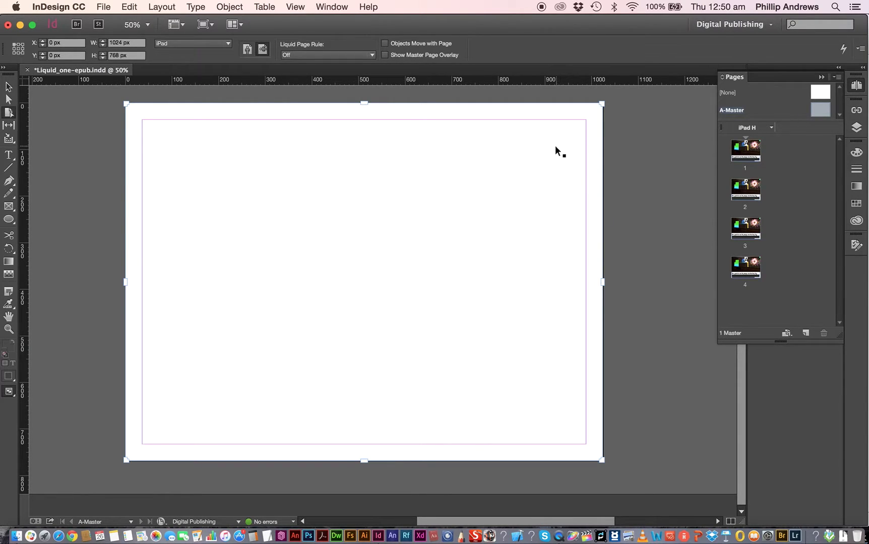
left_click(362, 55)
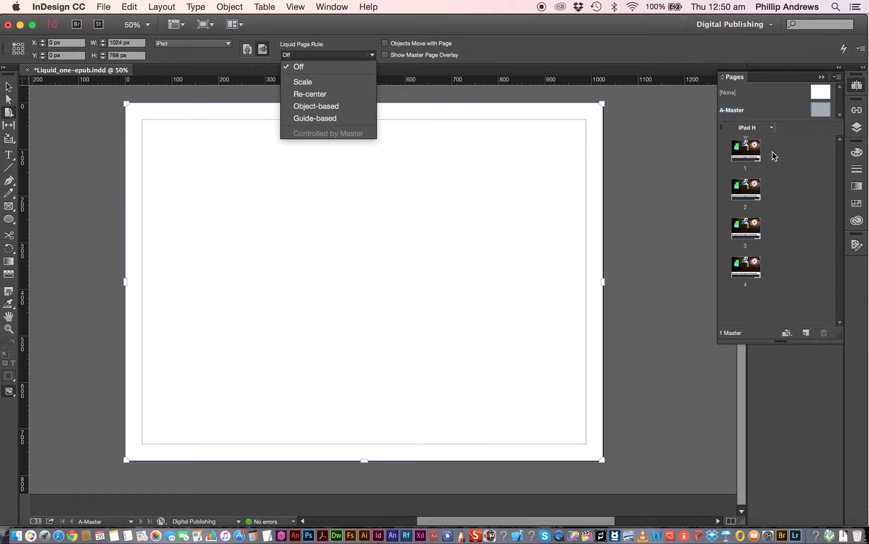
left_click(748, 158)
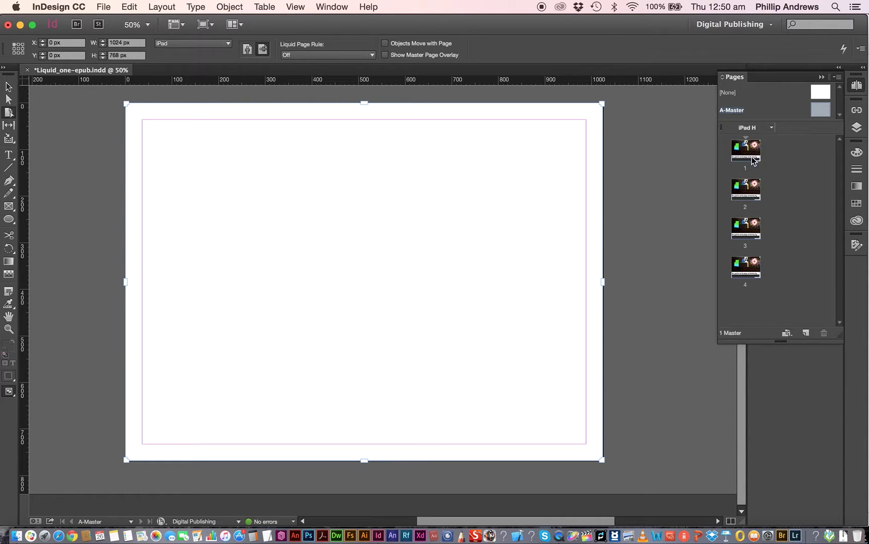
double_click(751, 158)
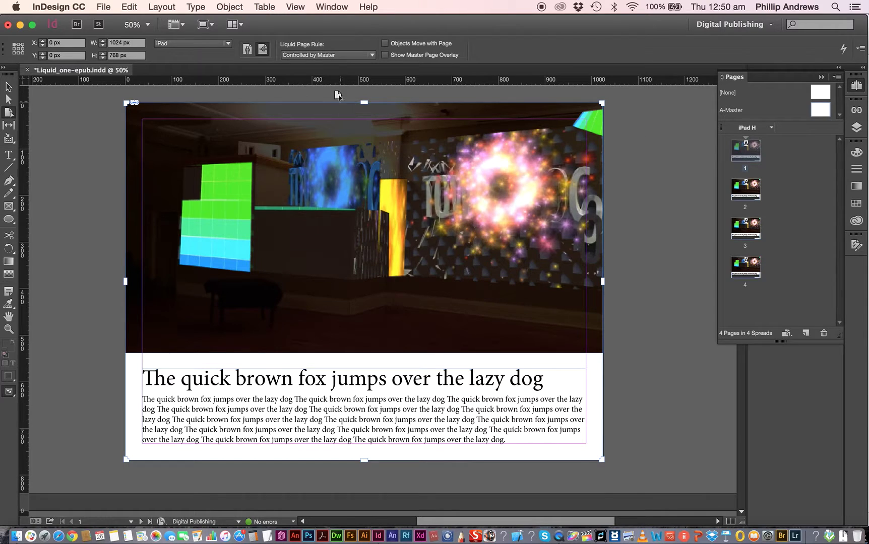
Step: Apply the Scale rule to page 1 and drag its corner with the Page tool to preview scaling
left_click(316, 56)
left_click(315, 79)
left_click(8, 112)
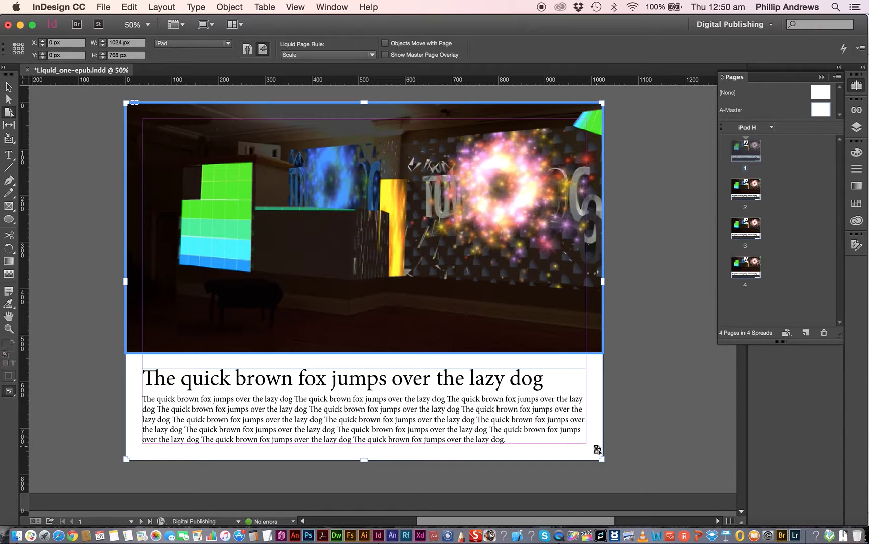
left_click_drag(601, 459, 298, 283)
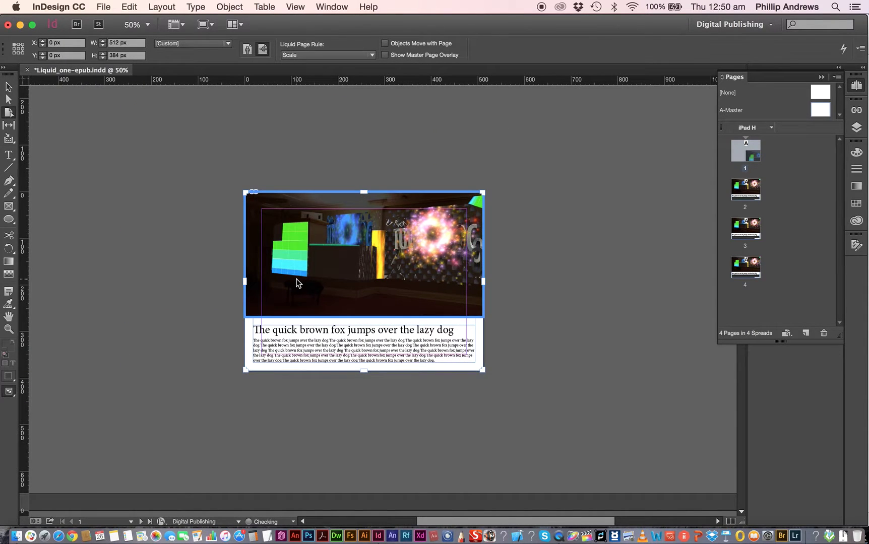
Step: Go to page 2 and collapse the Pages panel
double_click(751, 190)
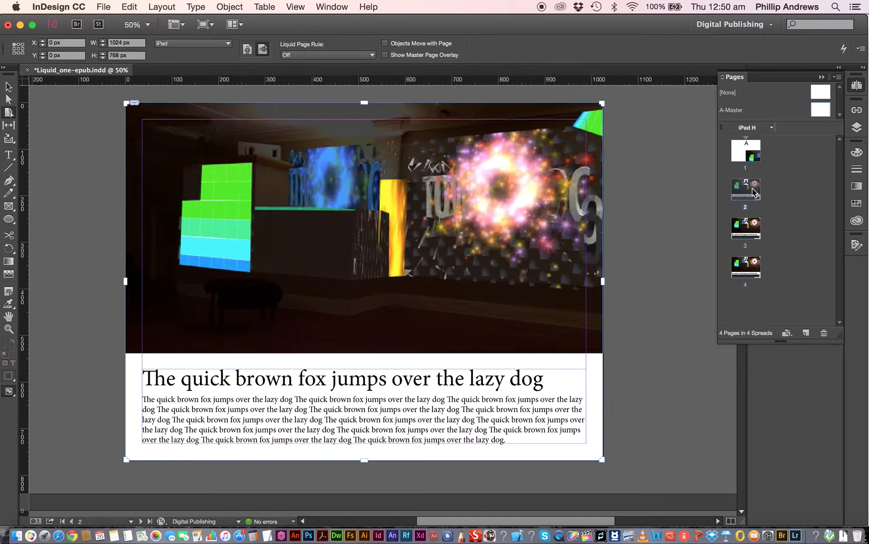
left_click(821, 77)
left_click_drag(740, 221, 696, 130)
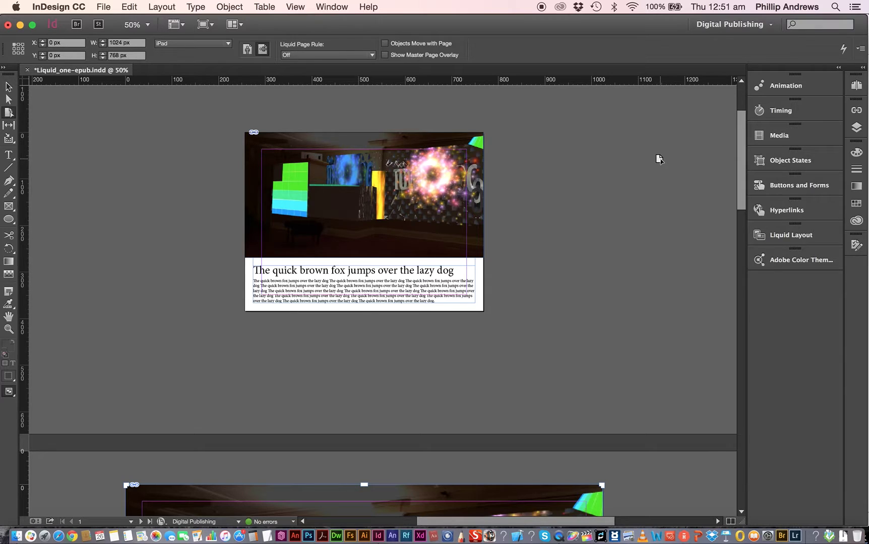
Step: Undo the manual shrink and resize page 1 to the iPhone preset via Edit Page Size
key("super+z")
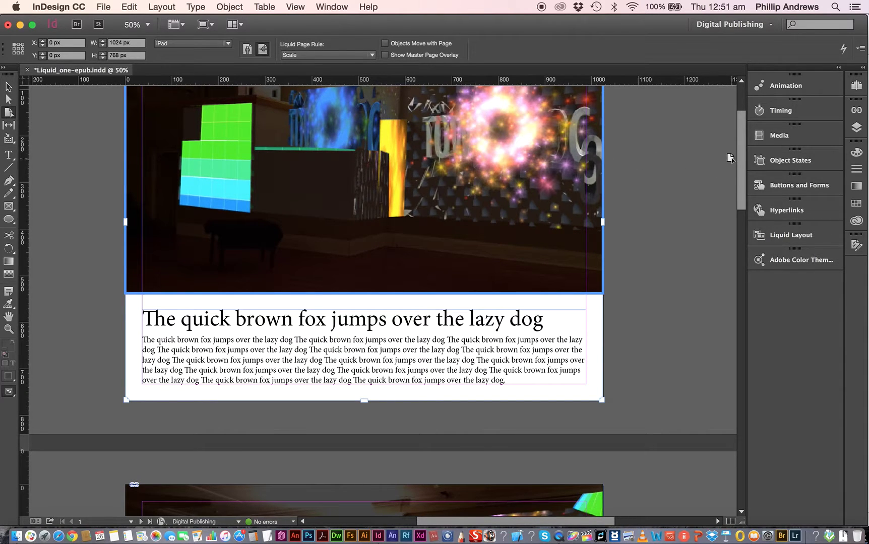
mouse_move(743, 153)
left_mouse_down()
mouse_move(741, 127)
mouse_move(741, 135)
left_mouse_up()
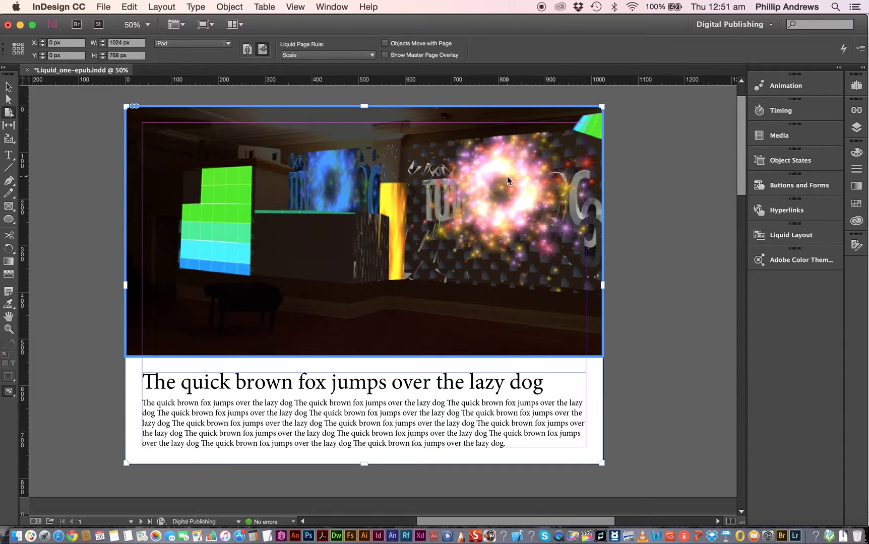
left_click(856, 85)
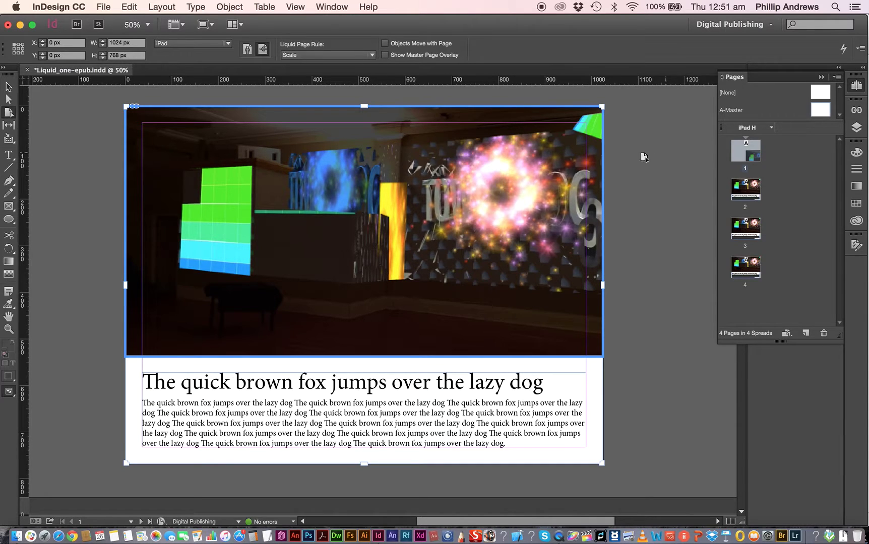
left_click(790, 334)
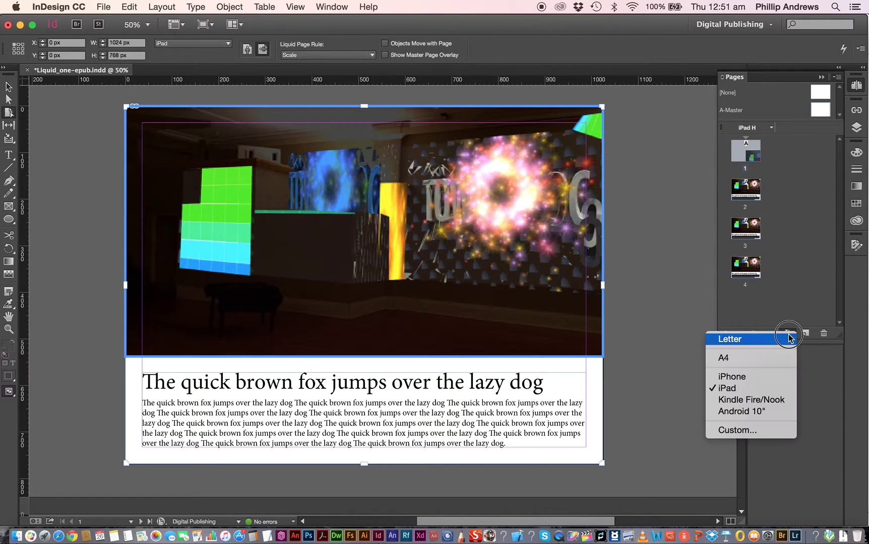
left_click(754, 375)
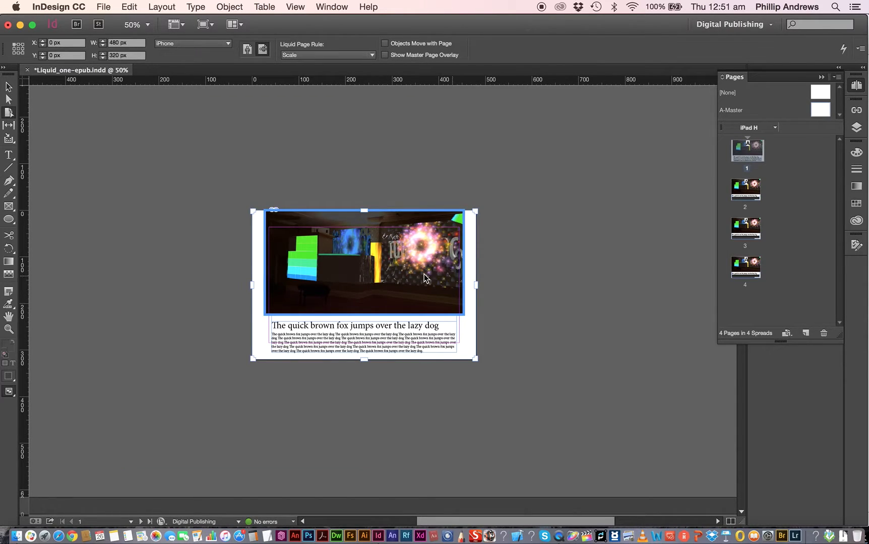
left_click(204, 278)
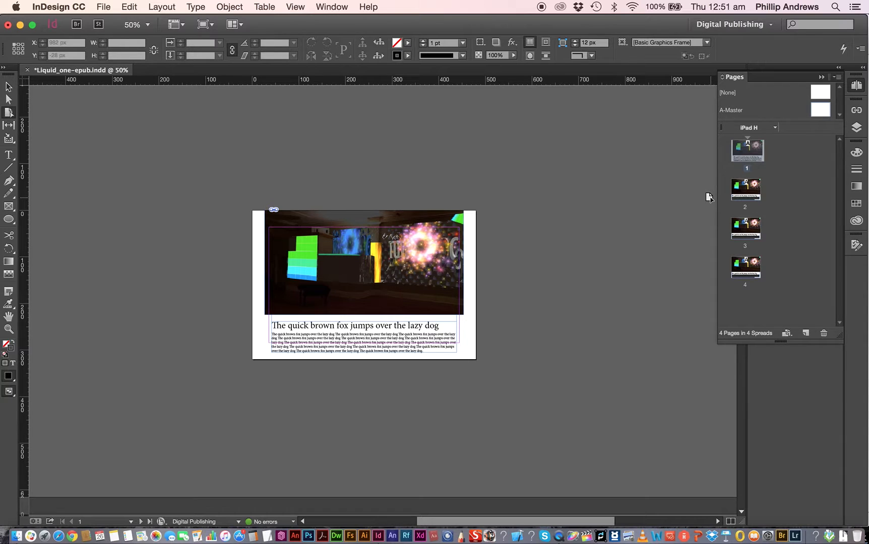
Step: Preview page 1 at the Android 10" and Kindle Fire/Nook presets, then restore it to iPad
key("super+z")
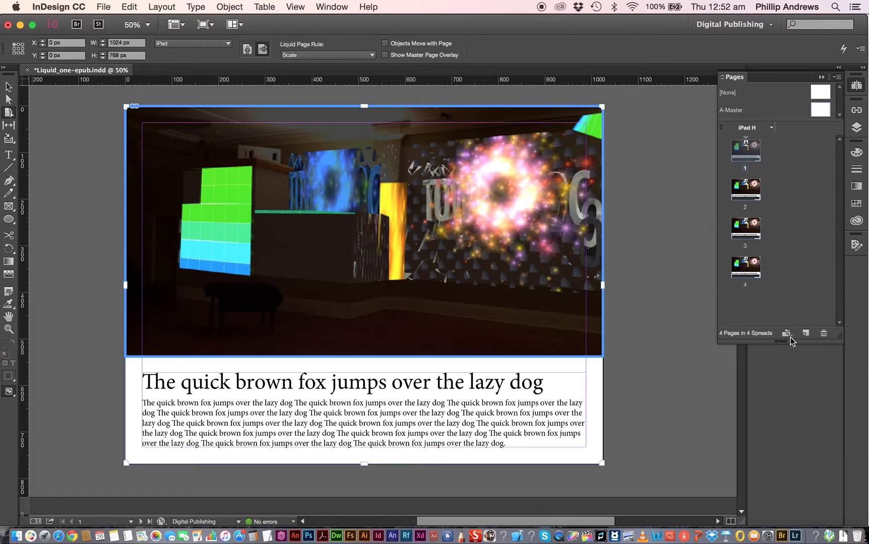
left_click_drag(790, 337, 745, 408)
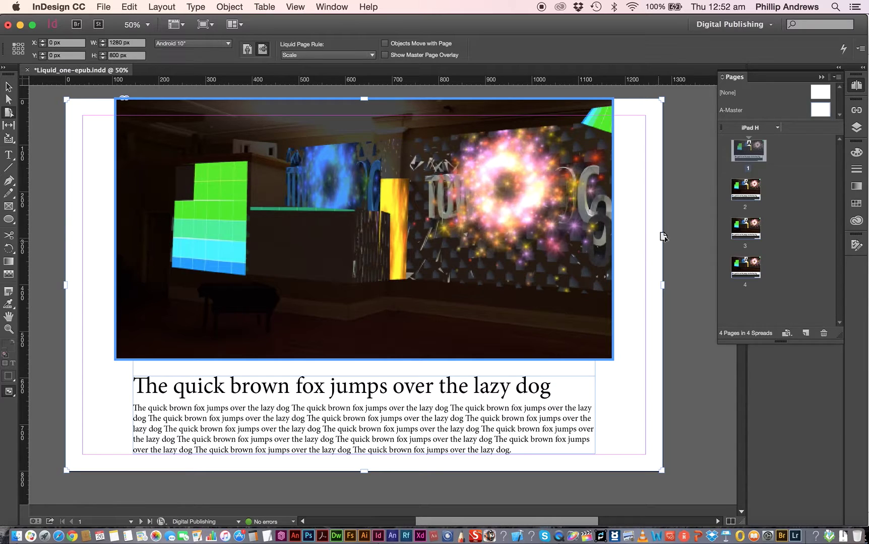
left_click(787, 335)
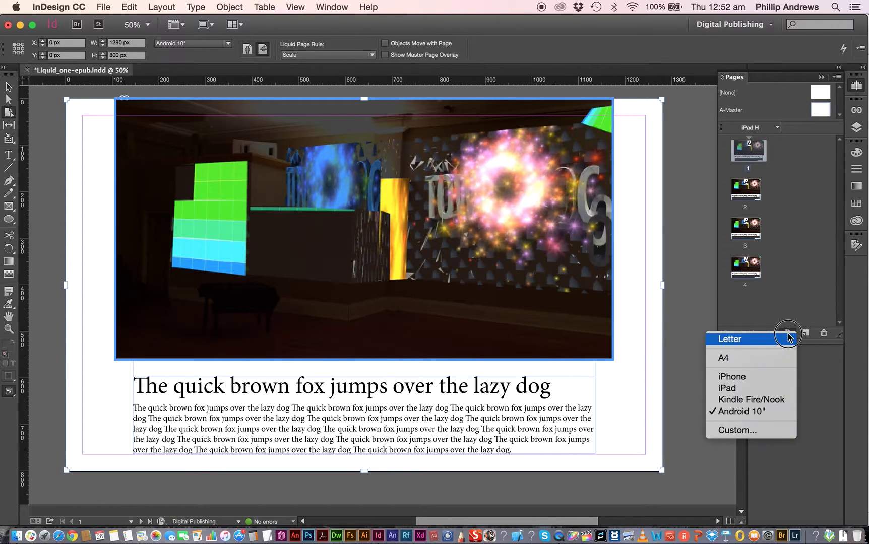
left_click(733, 401)
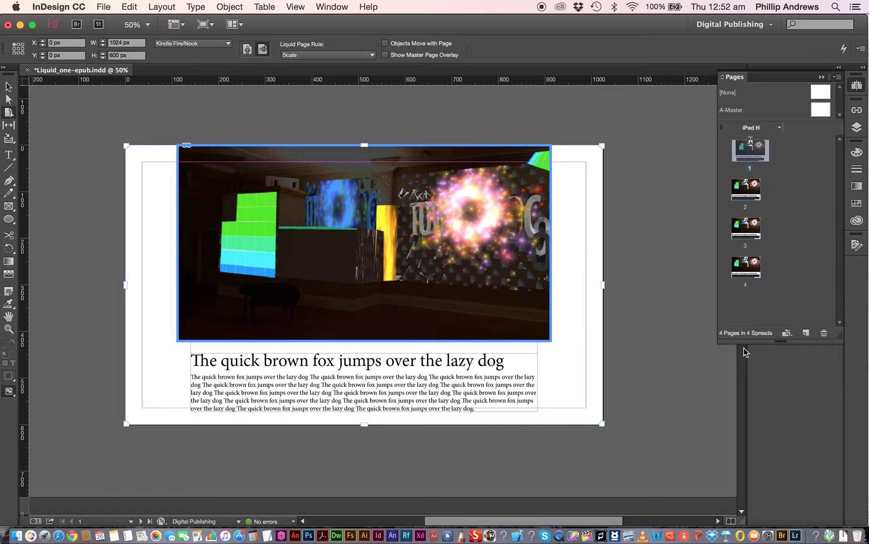
left_click(787, 333)
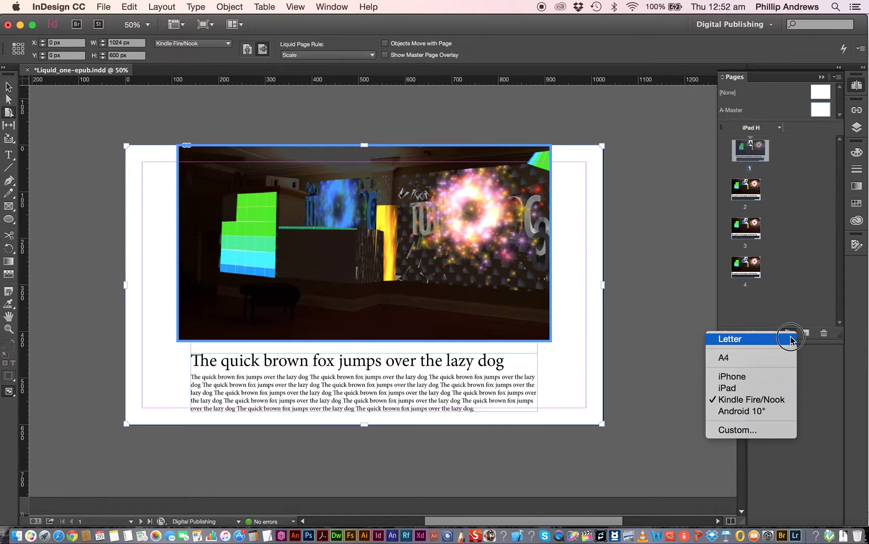
left_click(748, 386)
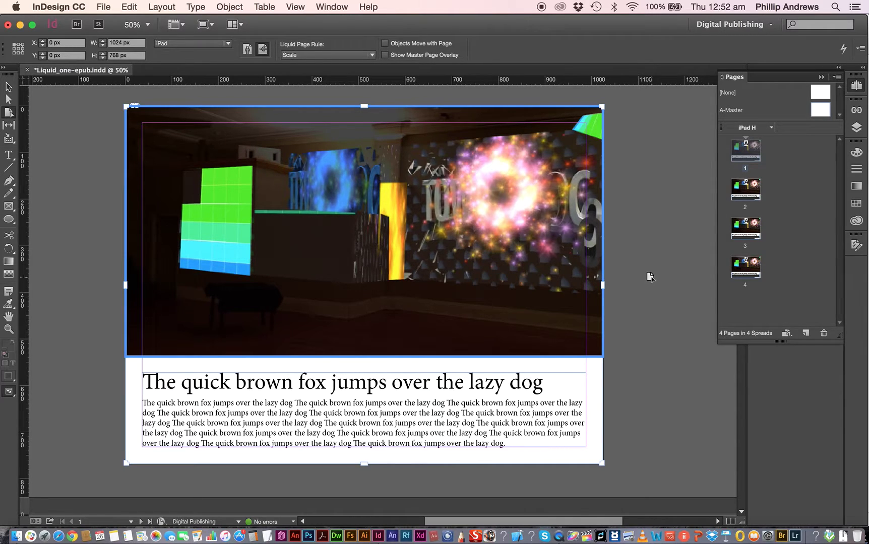
Step: Go to page 2 and set its Liquid Page Rule to Re-center
left_click(749, 195)
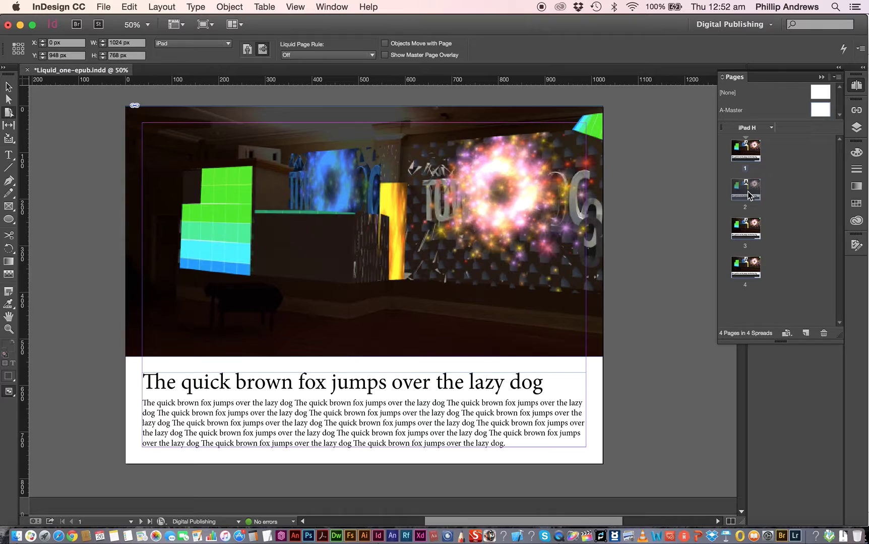
double_click(748, 195)
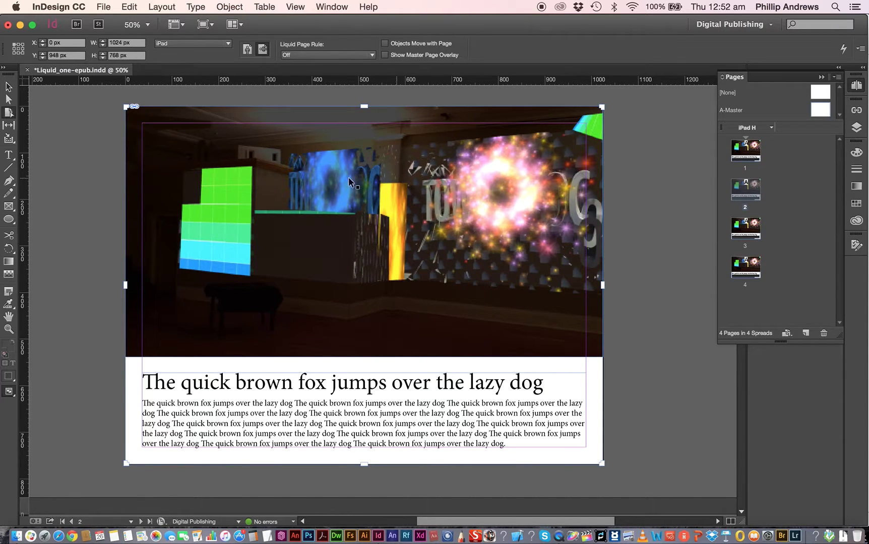
left_click(357, 56)
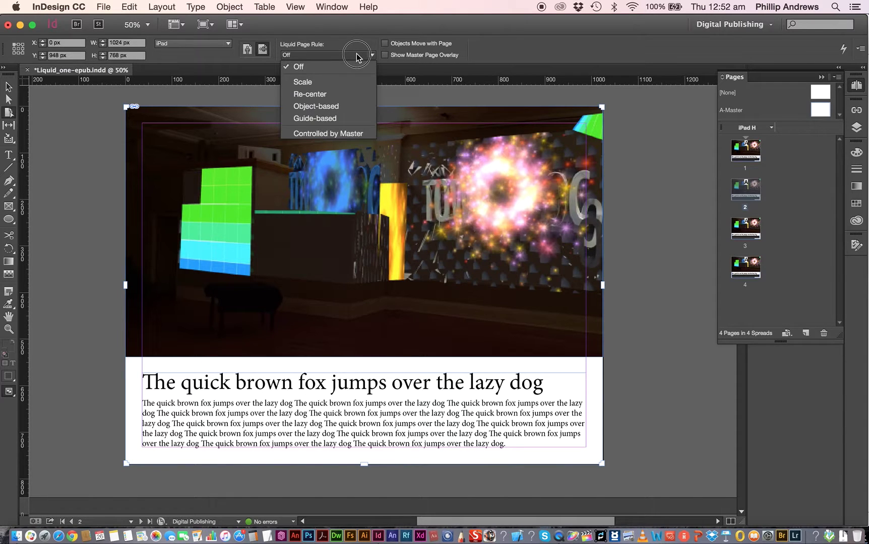
left_click(328, 97)
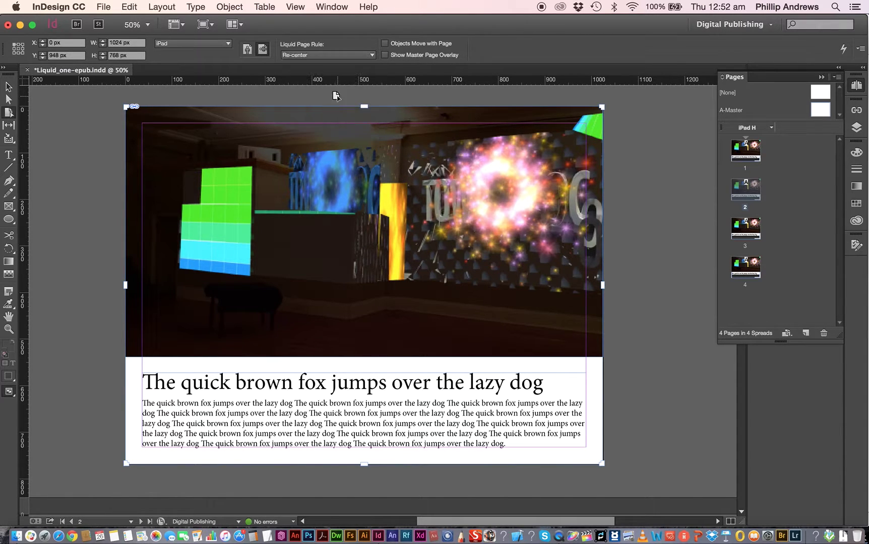
Step: Test page 2 at the Android 10" preset and a dragged size, then undo the drag
left_click(786, 334)
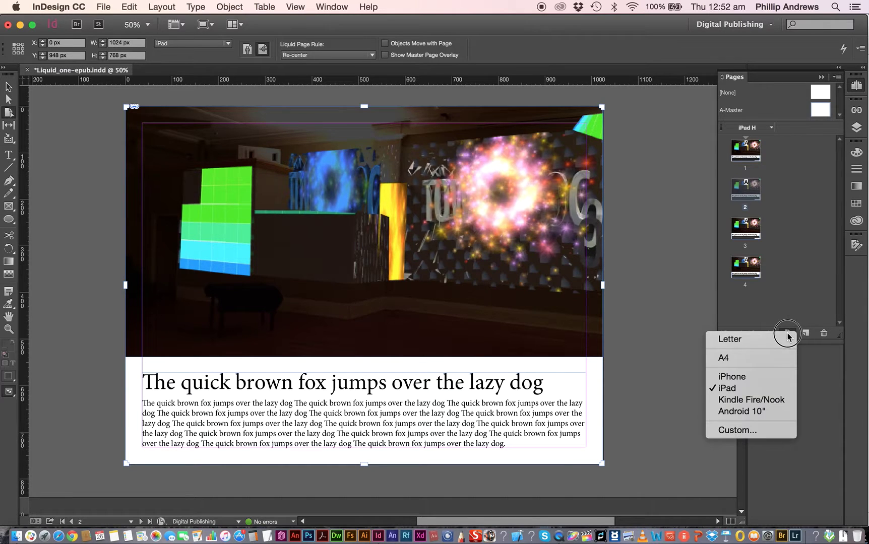
left_click(743, 412)
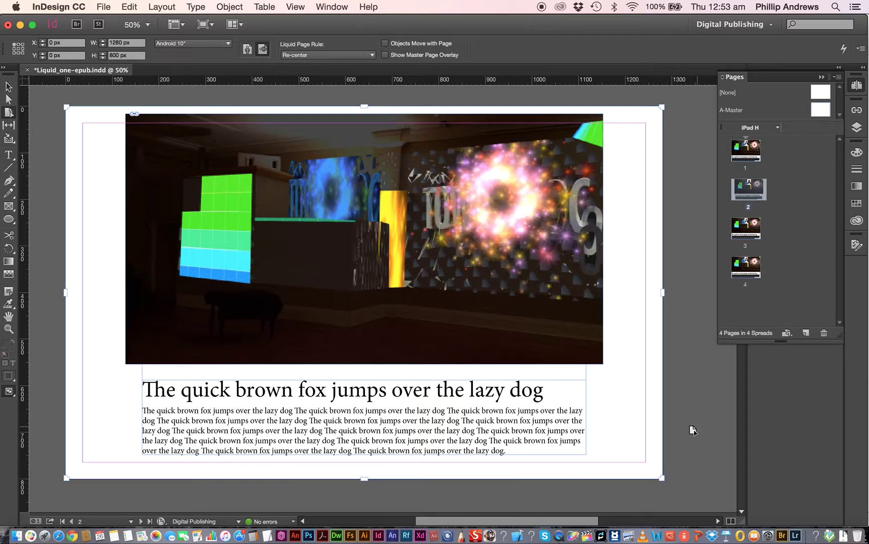
left_click_drag(662, 478, 624, 468)
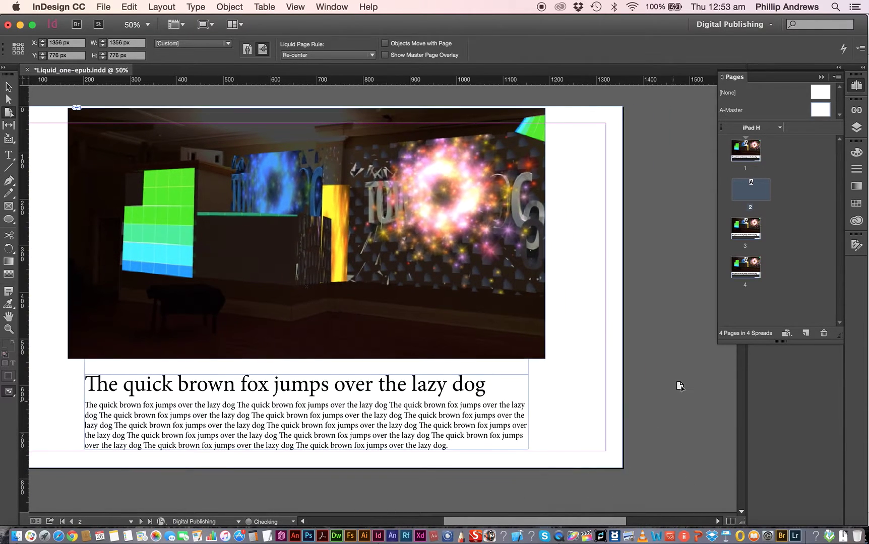
key("super+z")
key("super+z")
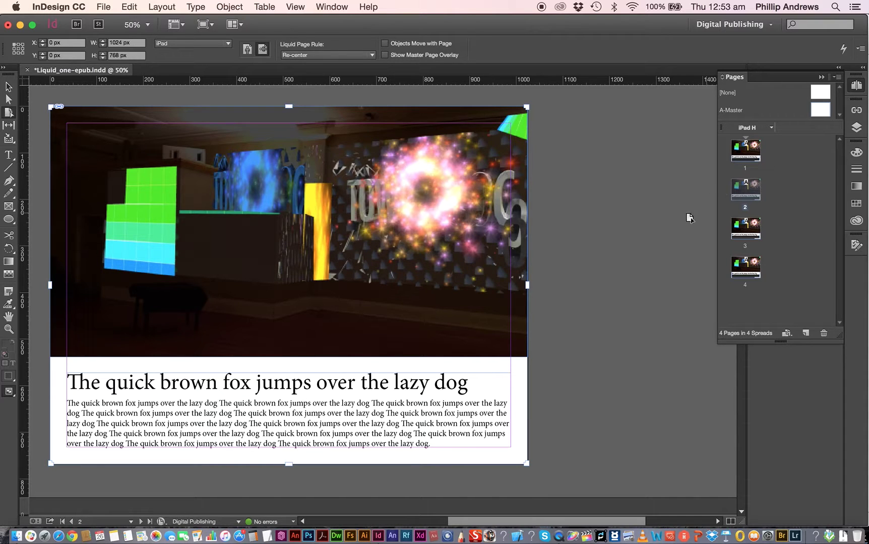
Step: Go to page 3, apply the Object-based rule, and select its photo frame
double_click(753, 233)
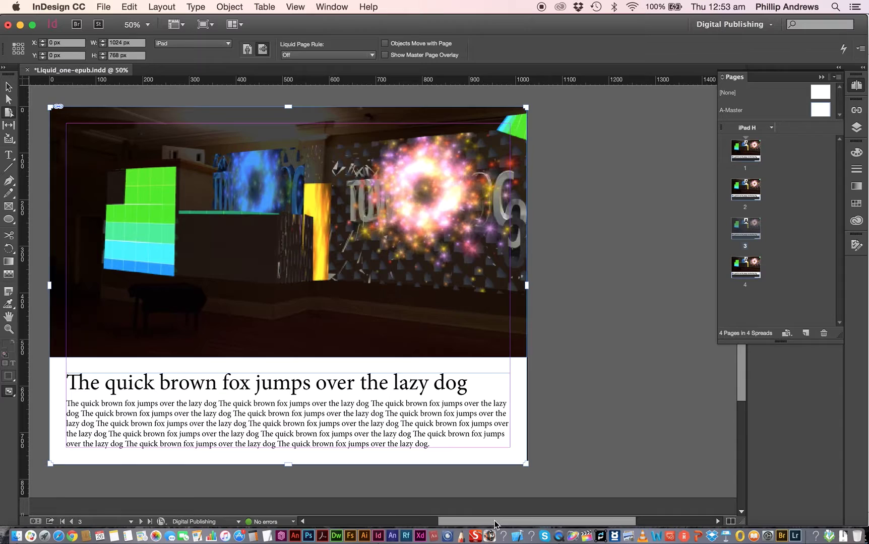
scroll(488, 519, "left", 5)
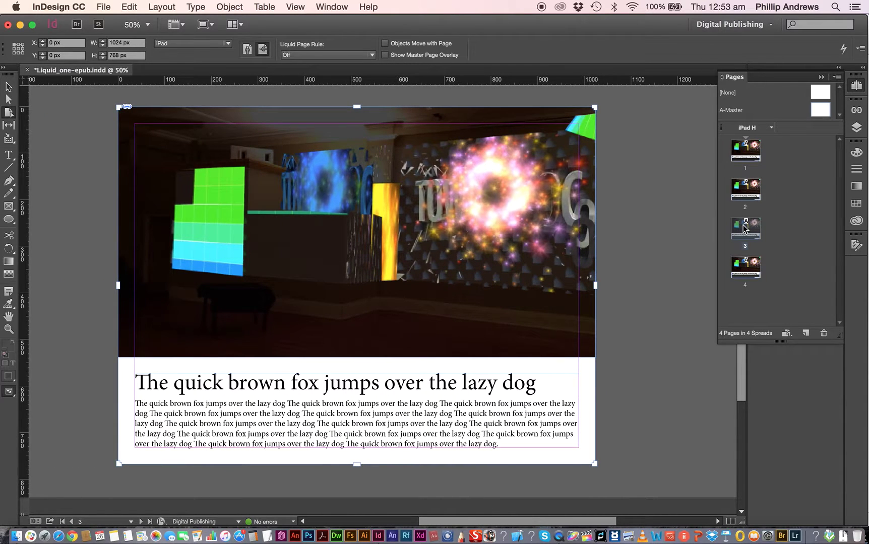
left_click(356, 57)
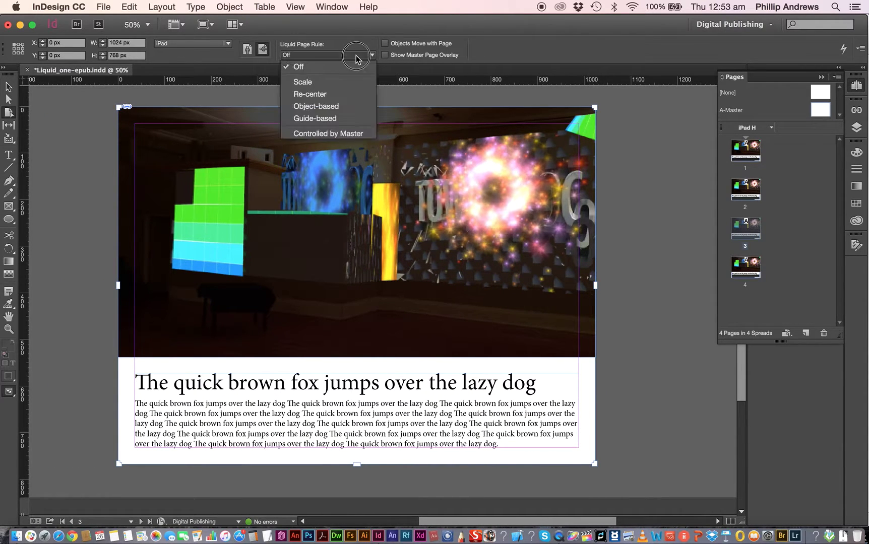
left_click(325, 105)
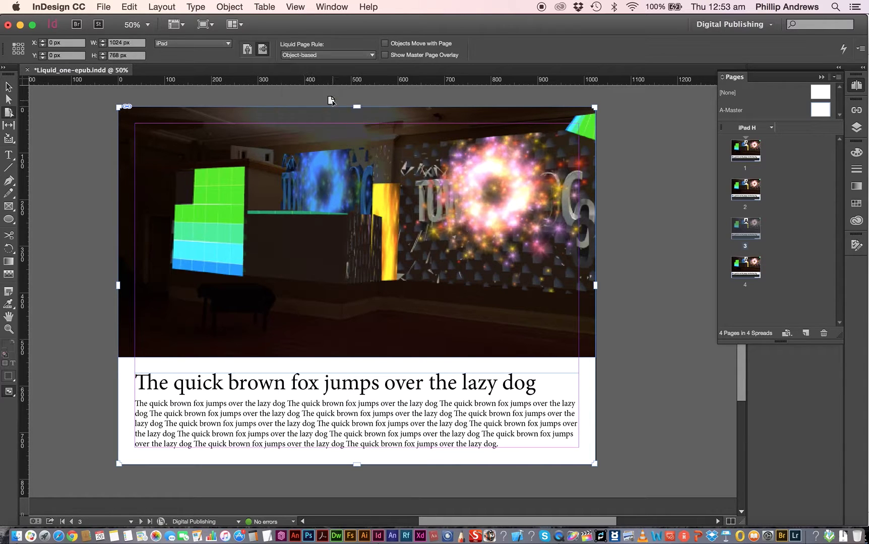
left_click(383, 255)
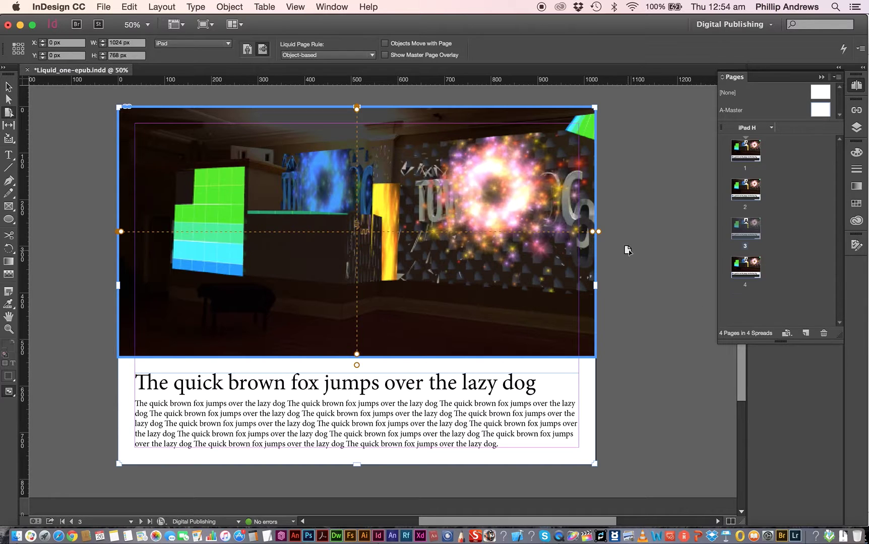
Step: In Liquid Layout, enable Height and Width resizing and pin the photo frame to Top, Bottom, Left and Right
left_click(820, 76)
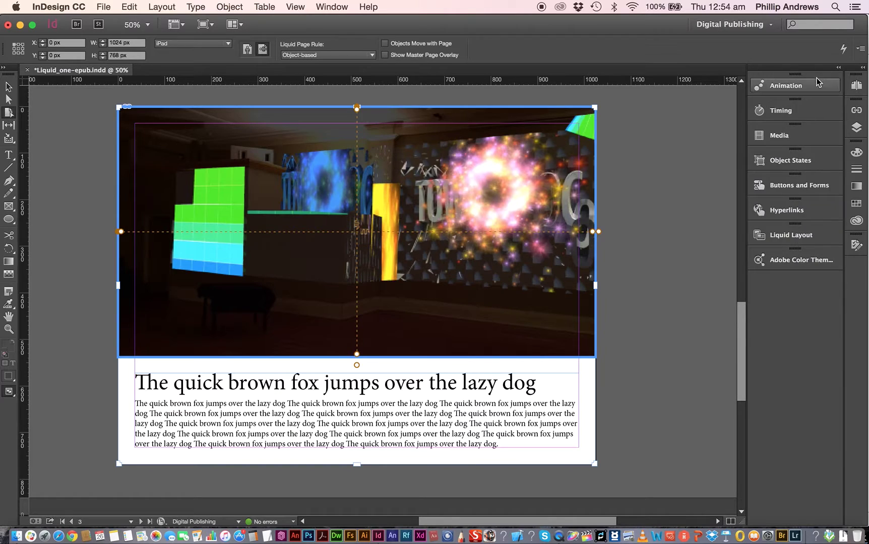
left_click(766, 236)
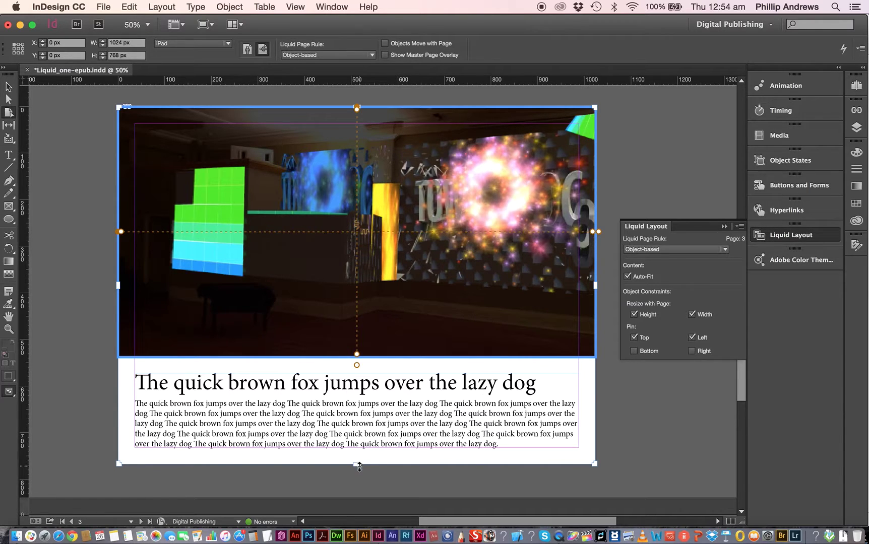
left_click(634, 351)
left_click(693, 352)
left_click(616, 232)
left_click(544, 252)
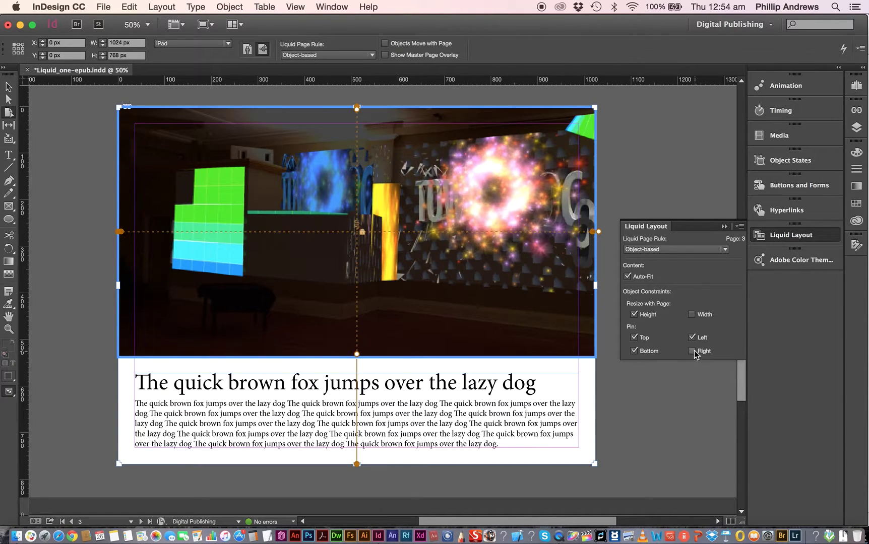
left_click(692, 316)
left_click(700, 353)
left_click(724, 226)
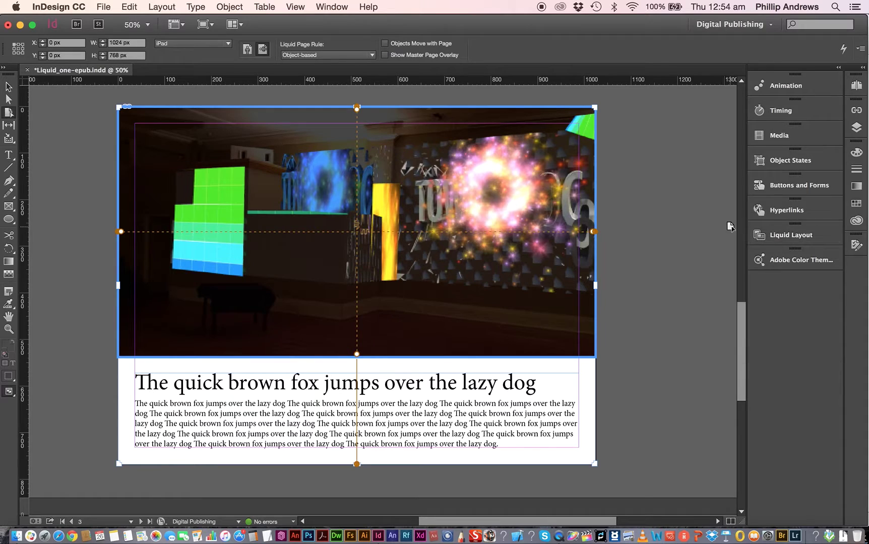
Step: Resize page 3 to Android 10", then to Kindle Fire/Nook 1024 × 600 px
left_click(854, 87)
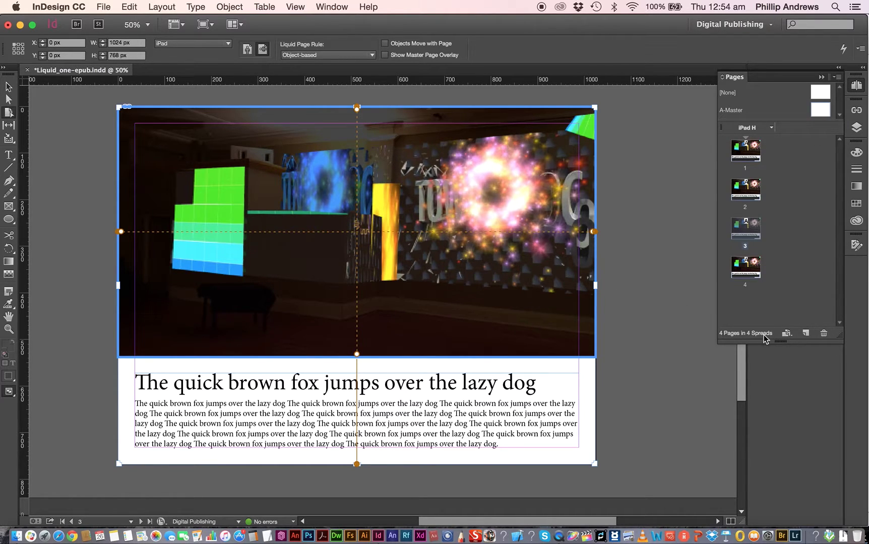
left_click(786, 335)
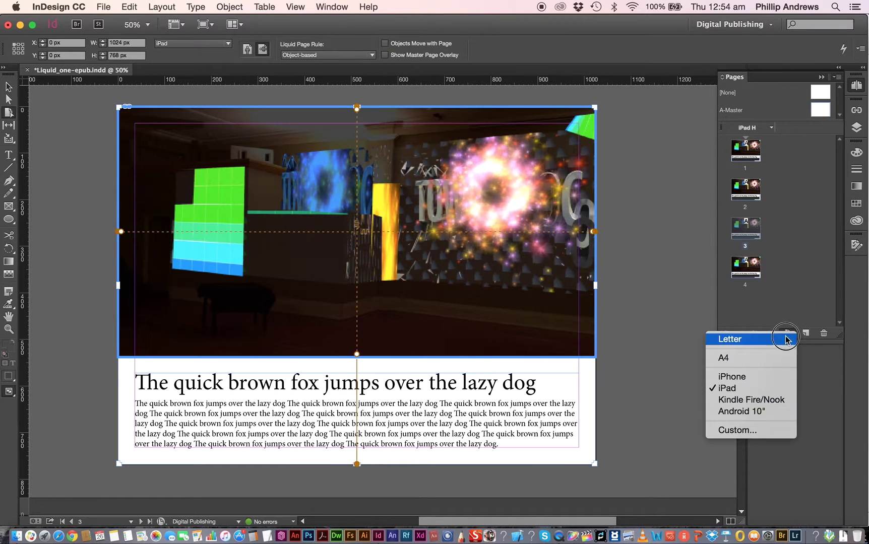
left_click(745, 412)
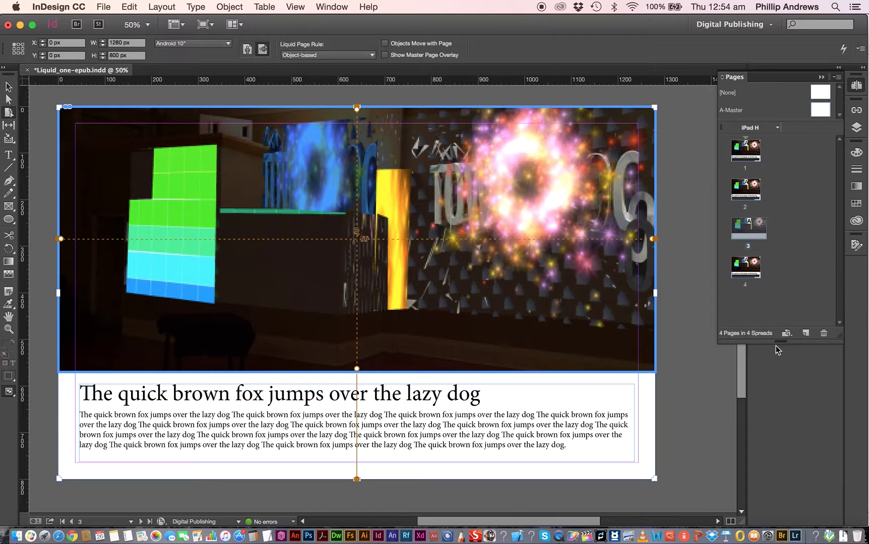
left_click(789, 337)
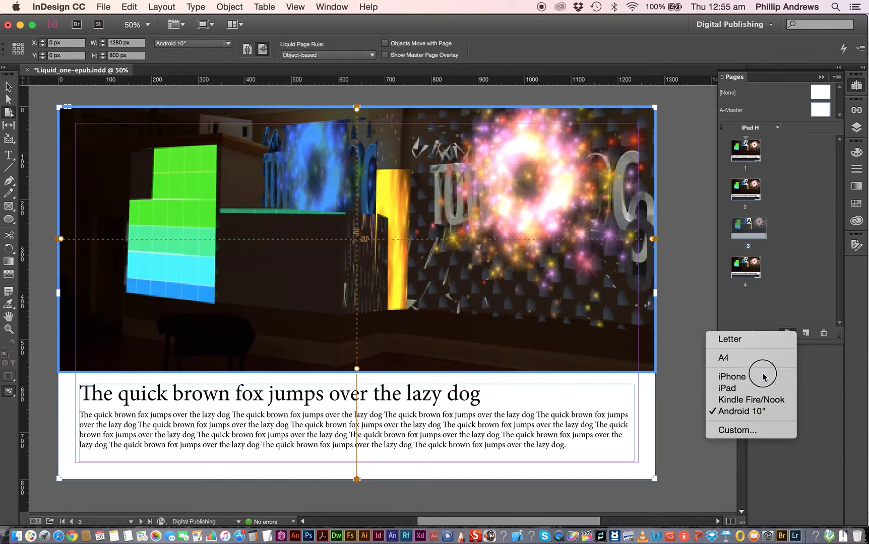
left_click(744, 400)
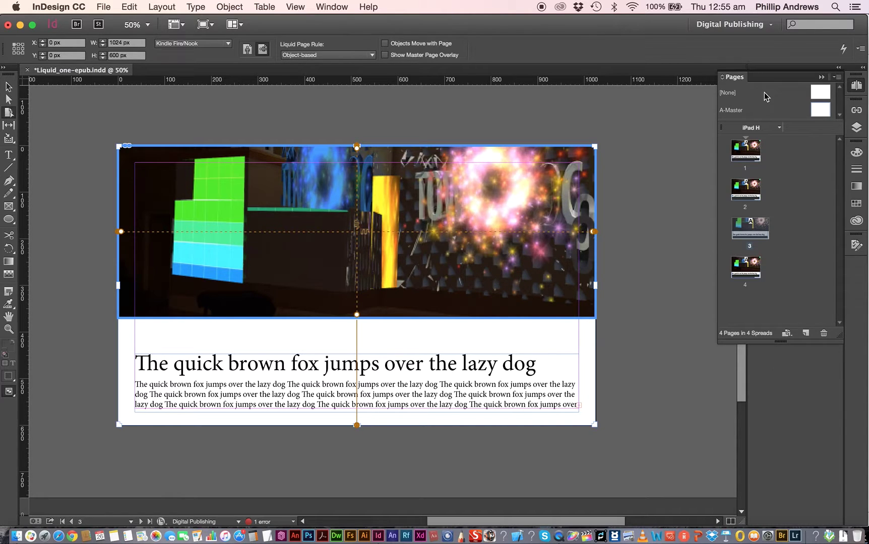
Step: Check the photo frame's Liquid Layout constraints
left_click(821, 77)
left_click(781, 235)
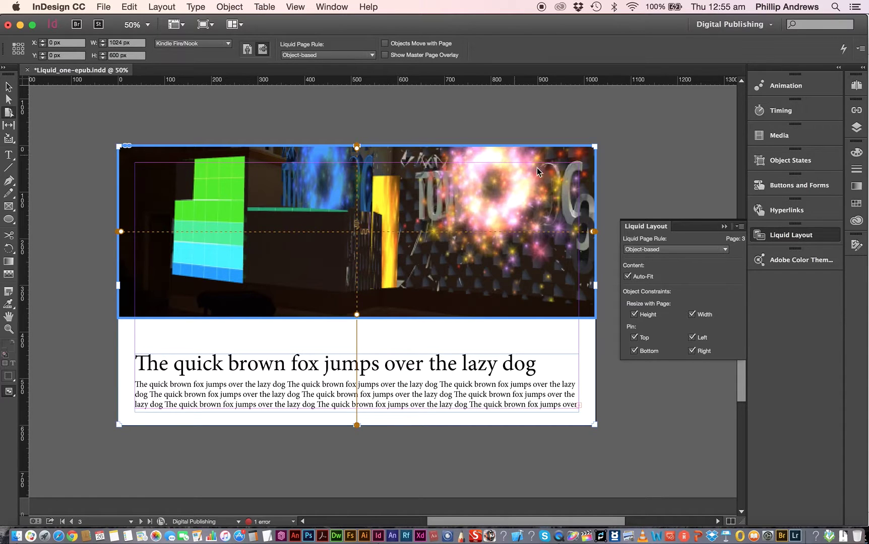
left_click(724, 226)
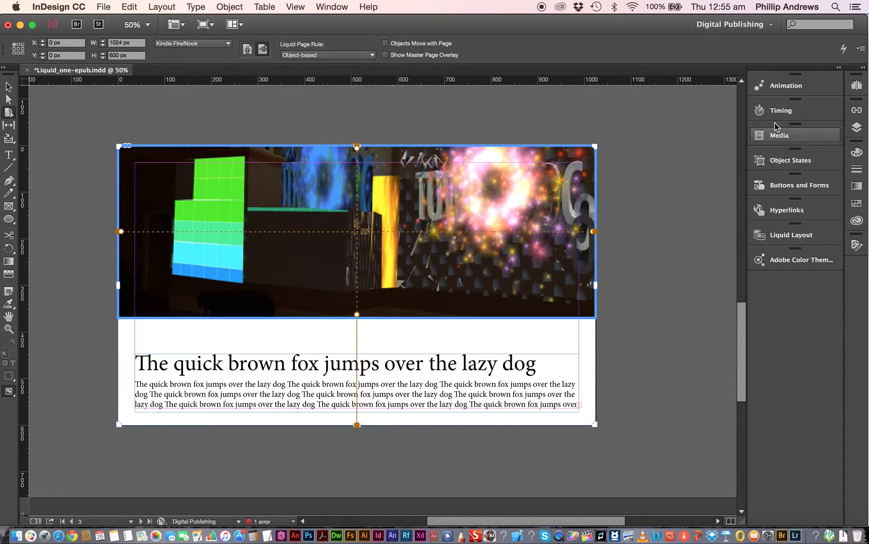
Step: Go to page 4 from the Pages panel
left_click(857, 86)
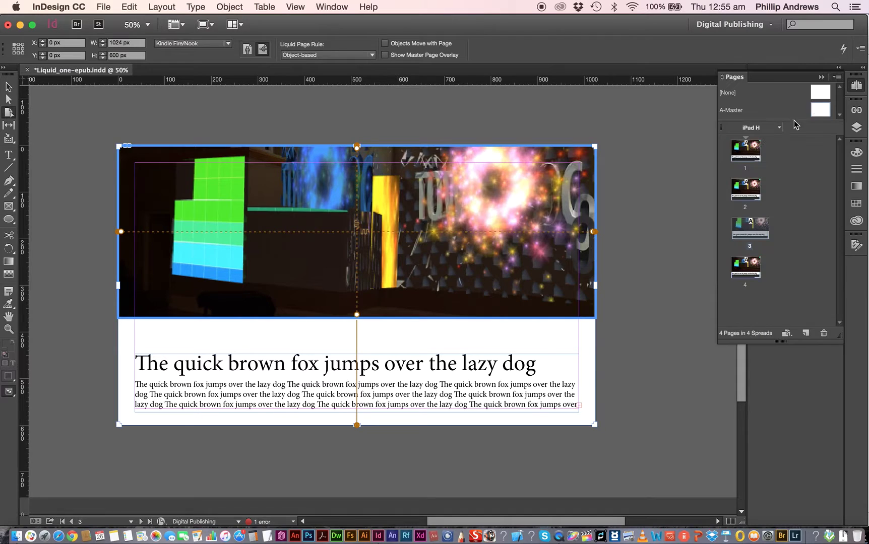
left_click(757, 269)
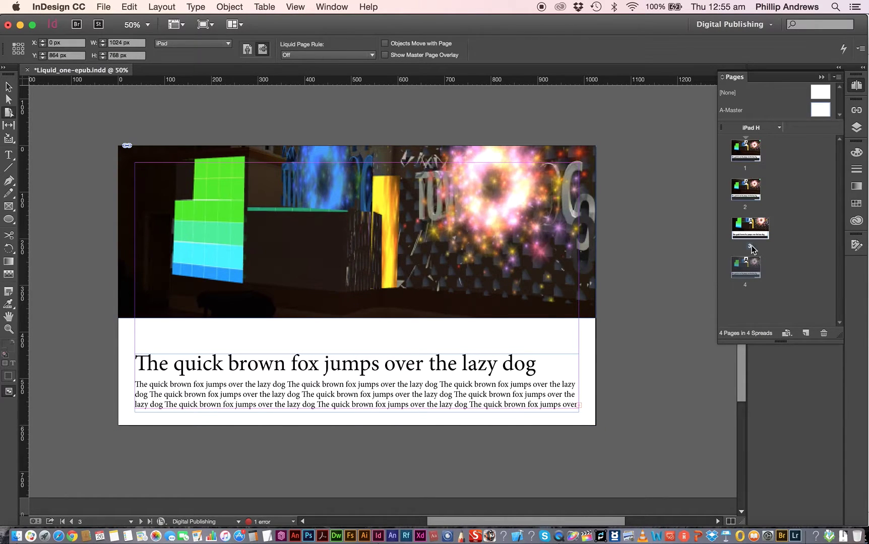
left_click(751, 246)
double_click(748, 274)
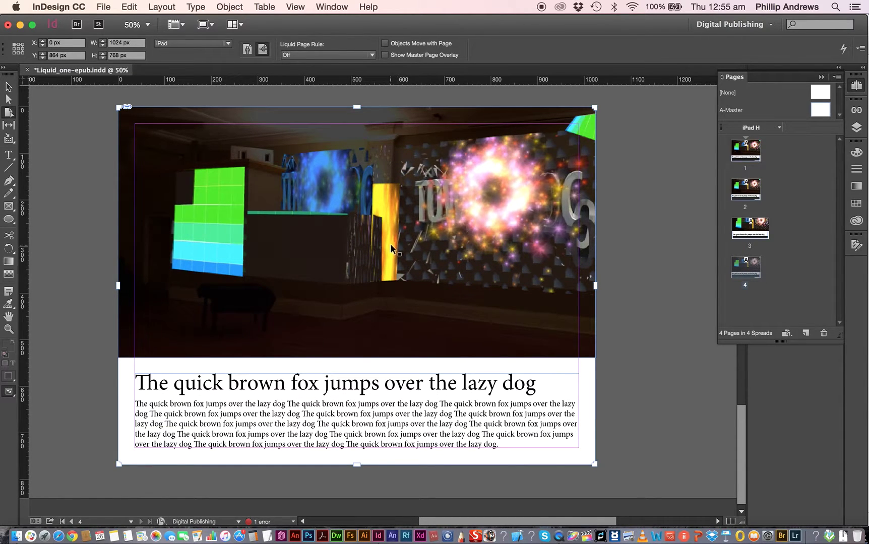
Step: Set page 4's Liquid Page Rule to Guide-based and add a horizontal liquid guide at 290 px across the photo
left_click(354, 54)
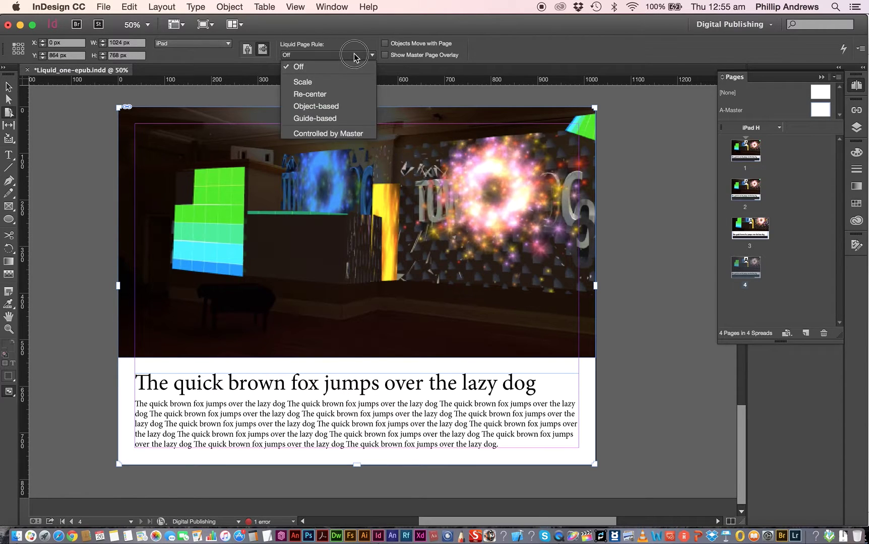
left_click(327, 119)
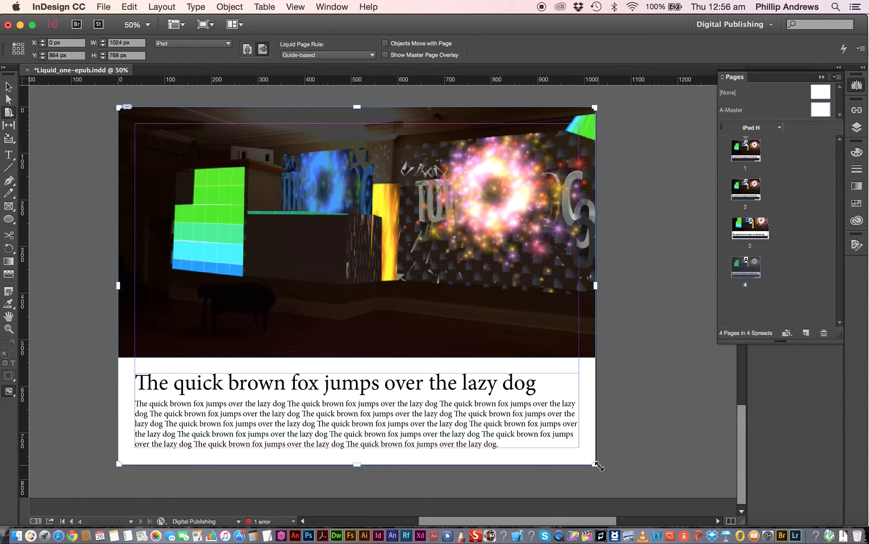
left_click_drag(594, 465, 476, 385)
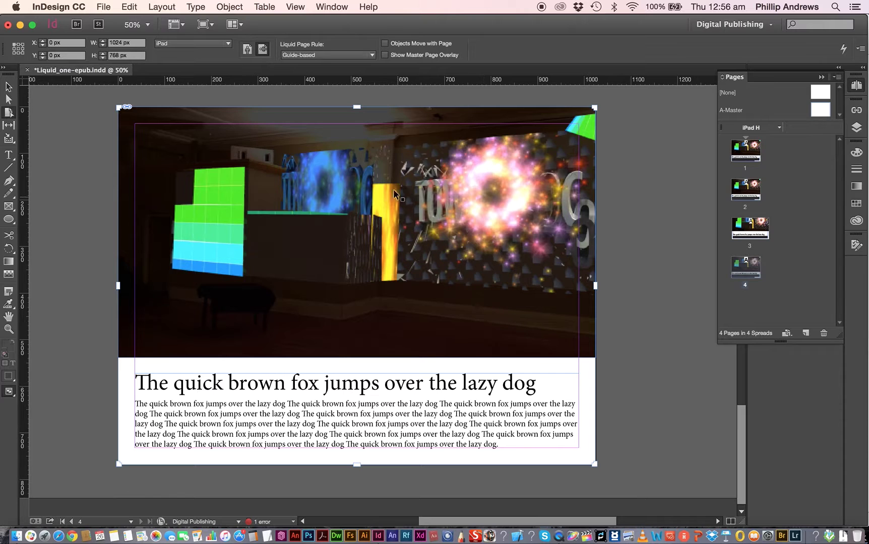
left_click_drag(330, 82, 318, 244)
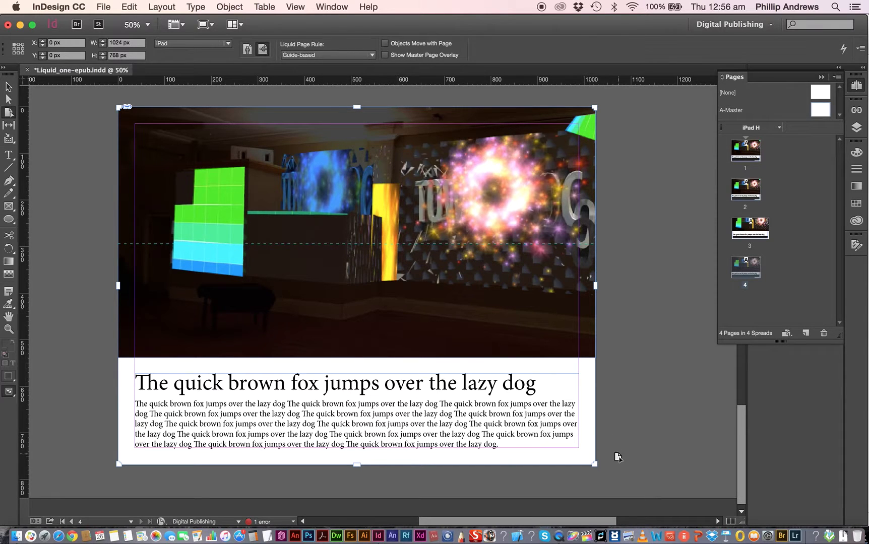
Step: Add a vertical liquid guide through the photo and another horizontal guide, previewing page 4 resized from its corner
left_click_drag(594, 464, 496, 387)
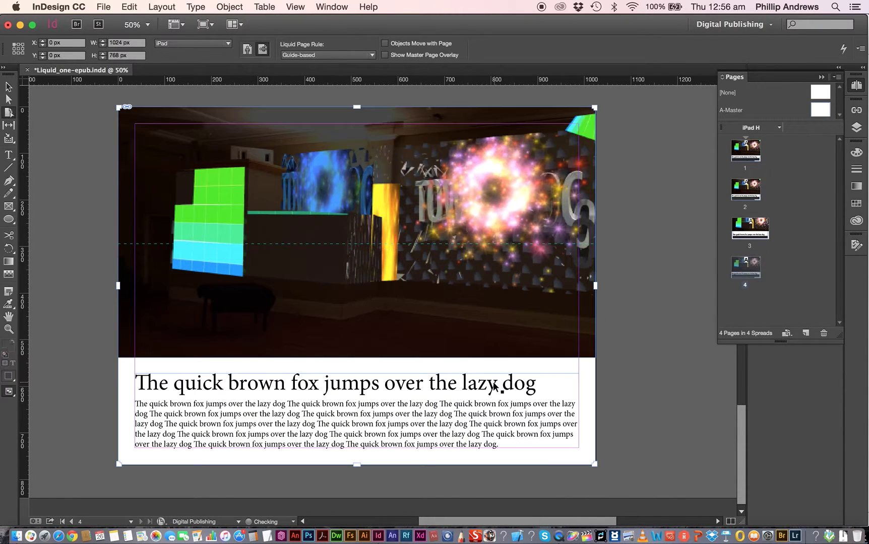
left_click_drag(24, 179, 373, 215)
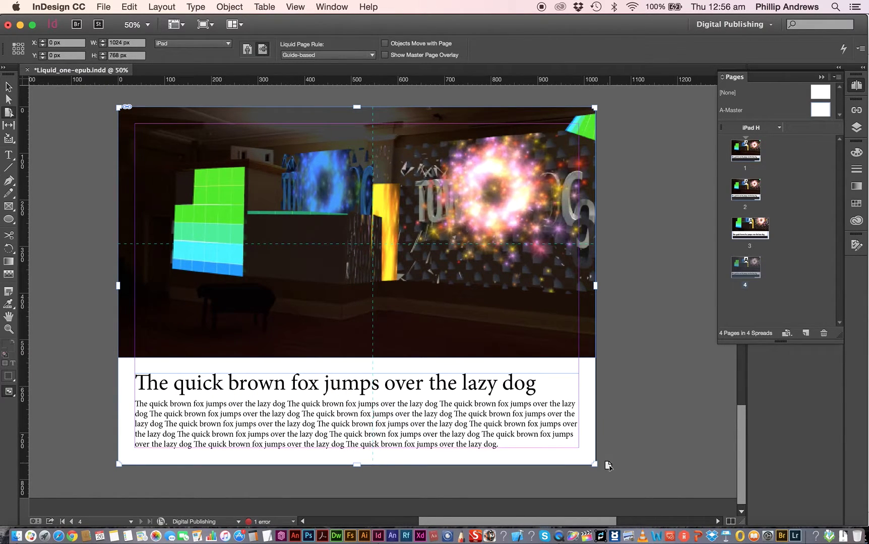
left_click_drag(594, 463, 572, 418)
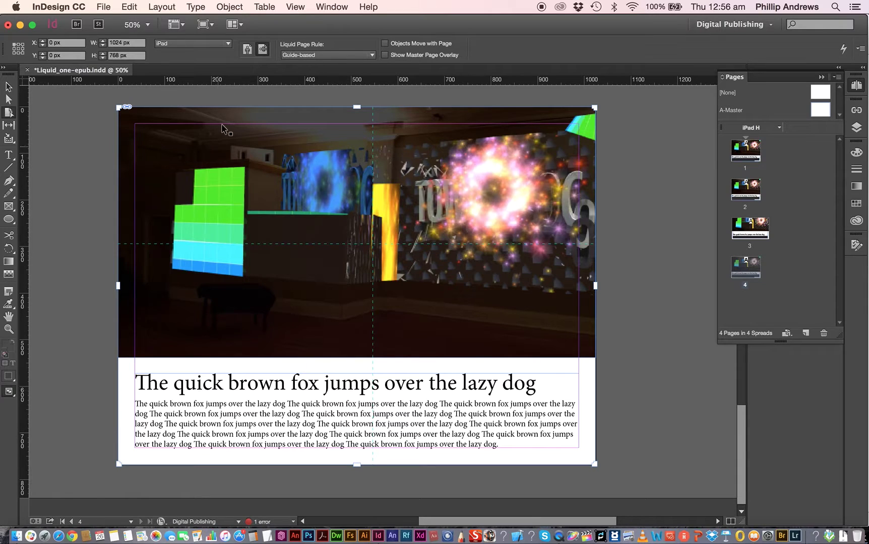
left_click_drag(295, 84, 300, 416)
left_click_drag(592, 463, 549, 461)
left_click(790, 336)
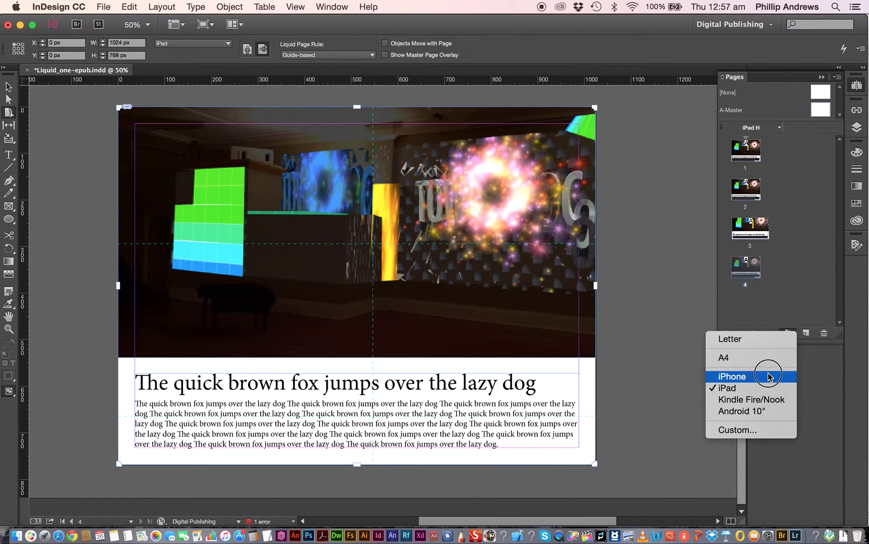
left_click(736, 400)
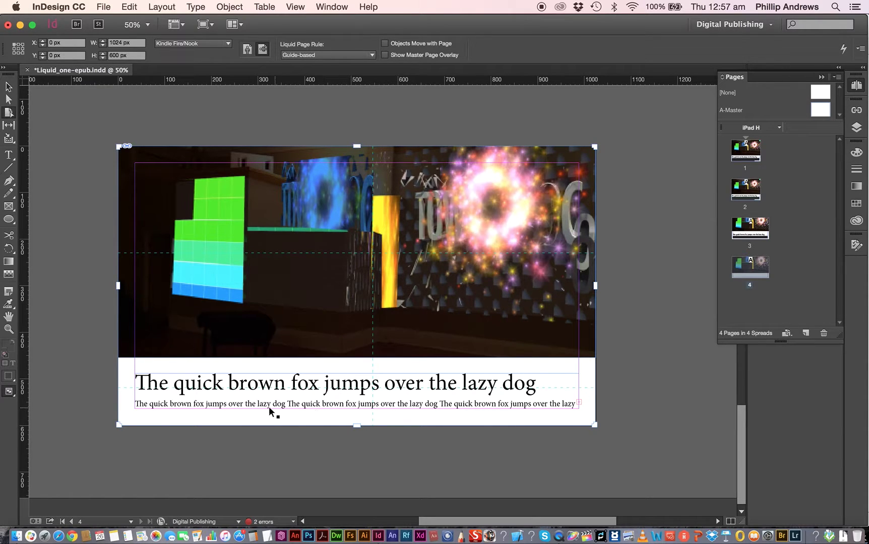
left_click(788, 334)
left_click(778, 415)
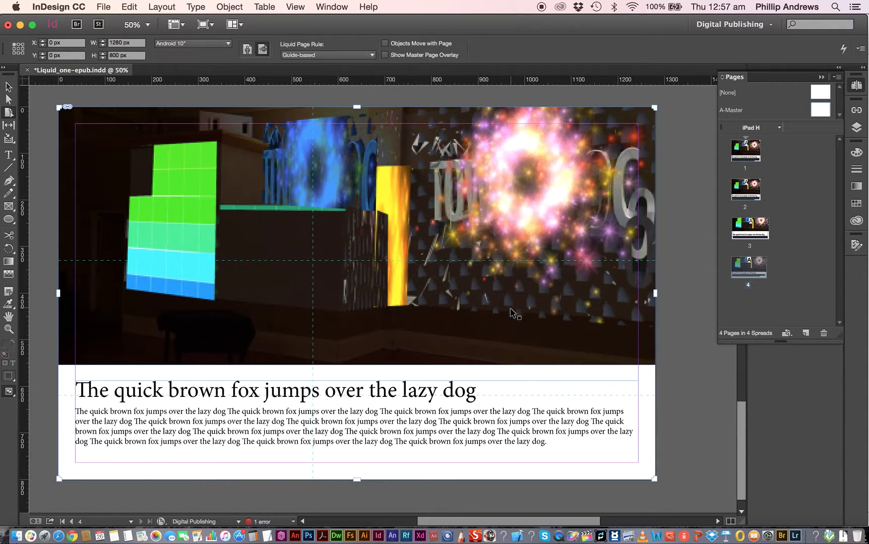
left_click(787, 334)
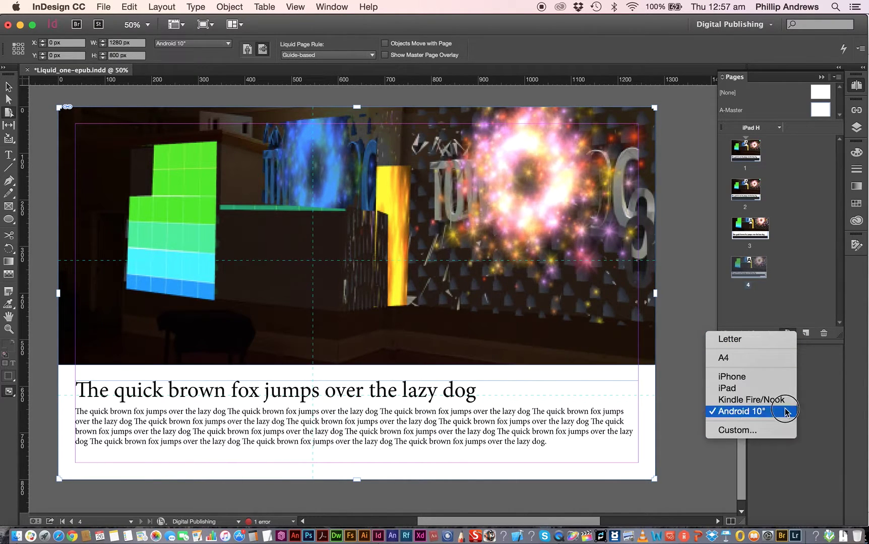
left_click(824, 371)
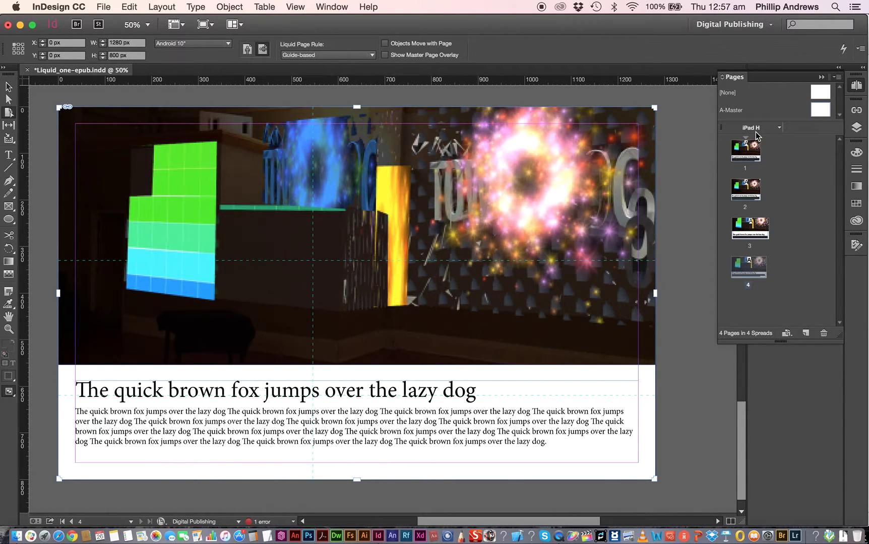
Step: Split the window to compare layouts and start an iPad V alternate layout at 768 × 1024
left_click(780, 129)
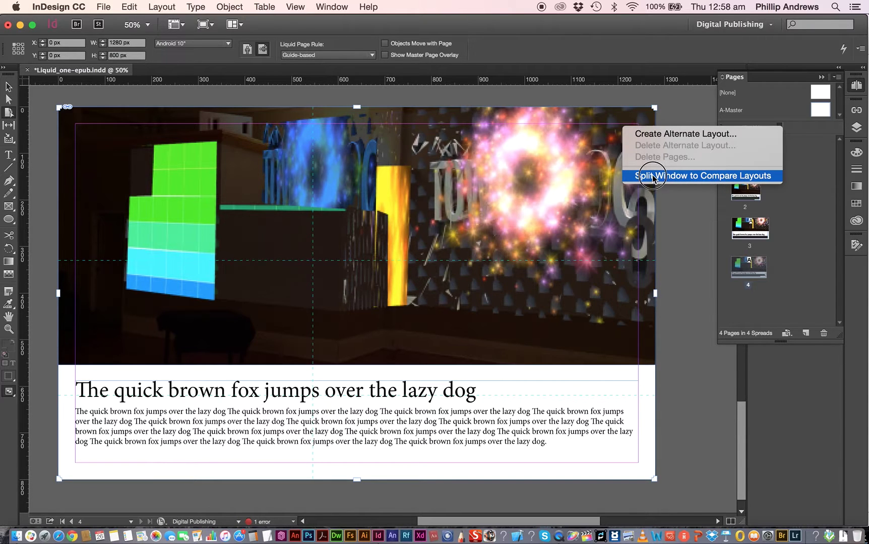
left_click(676, 176)
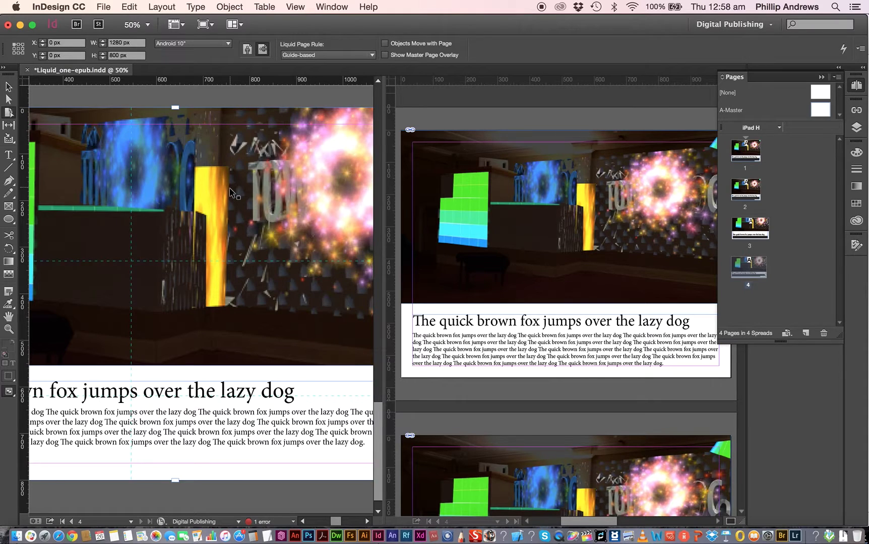
left_click(779, 128)
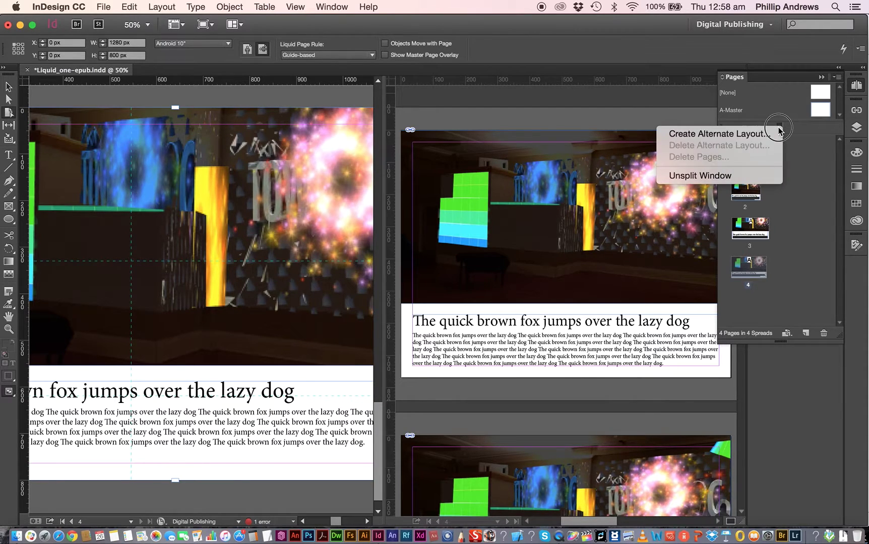
left_click(718, 134)
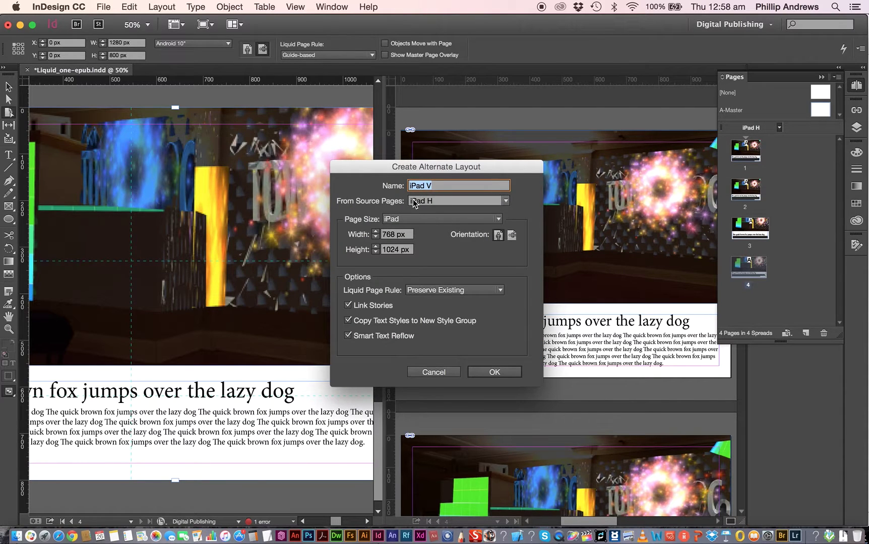
Step: Create the iPad V alternate layout and show its page 1 in the right pane
left_click(498, 372)
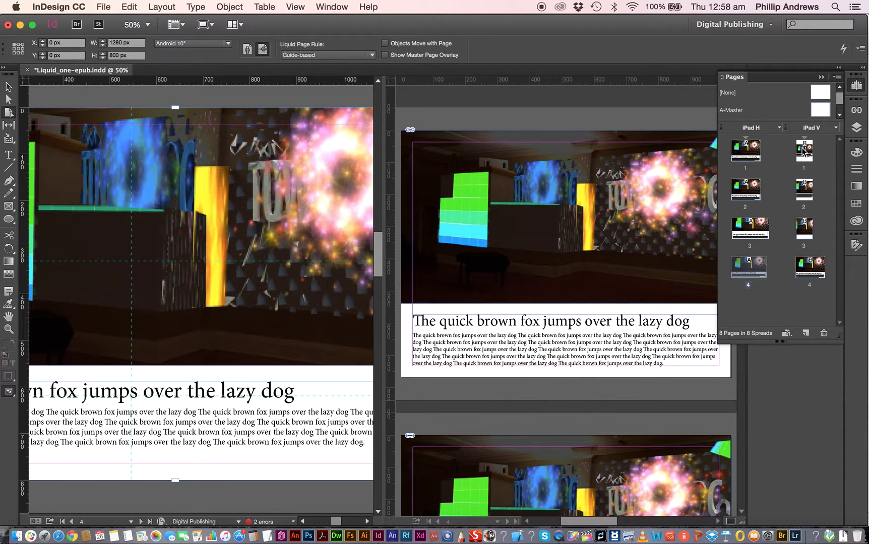
left_click(745, 150)
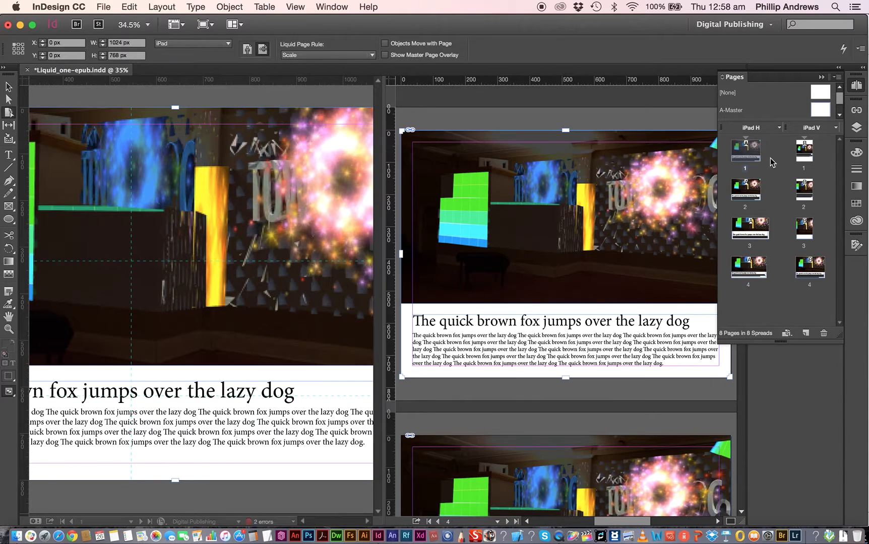
double_click(805, 151)
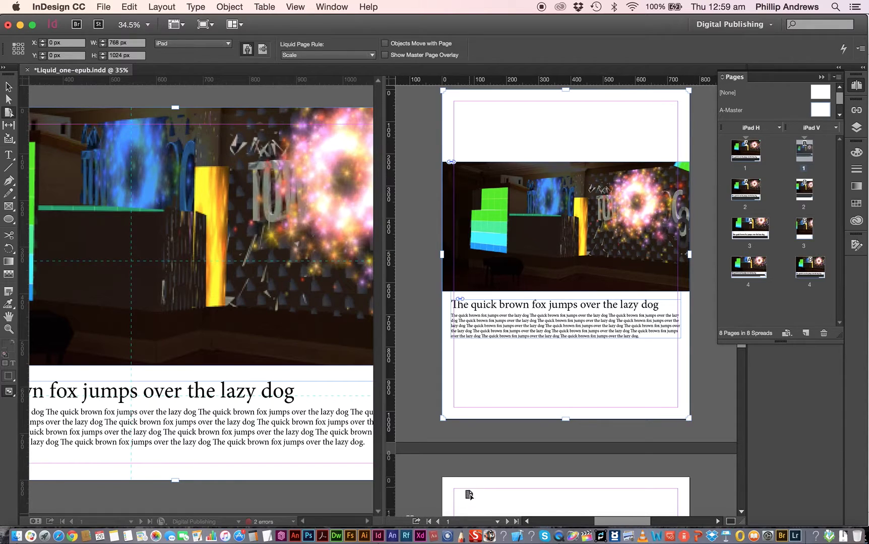
Step: Show iPad H page 1 in the left pane
mouse_move(612, 522)
left_mouse_down()
mouse_move(603, 520)
mouse_move(615, 521)
left_mouse_up()
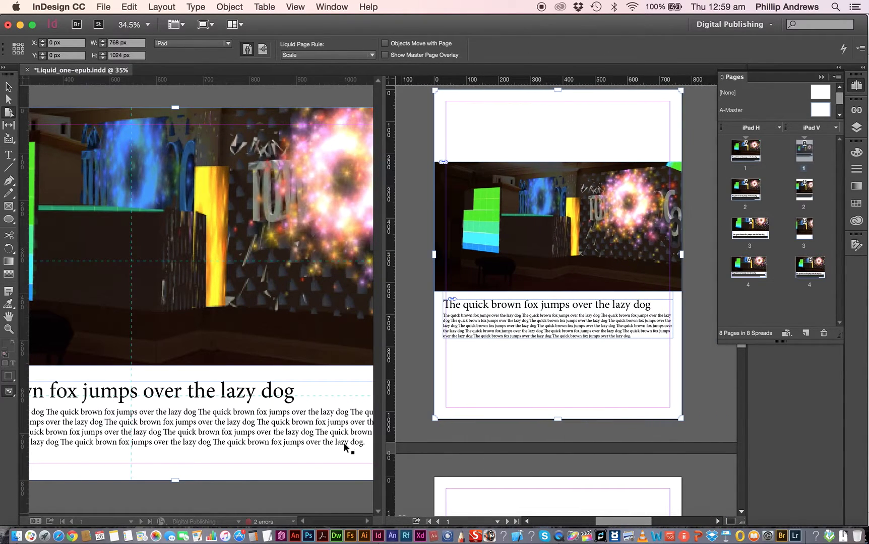
left_click(254, 487)
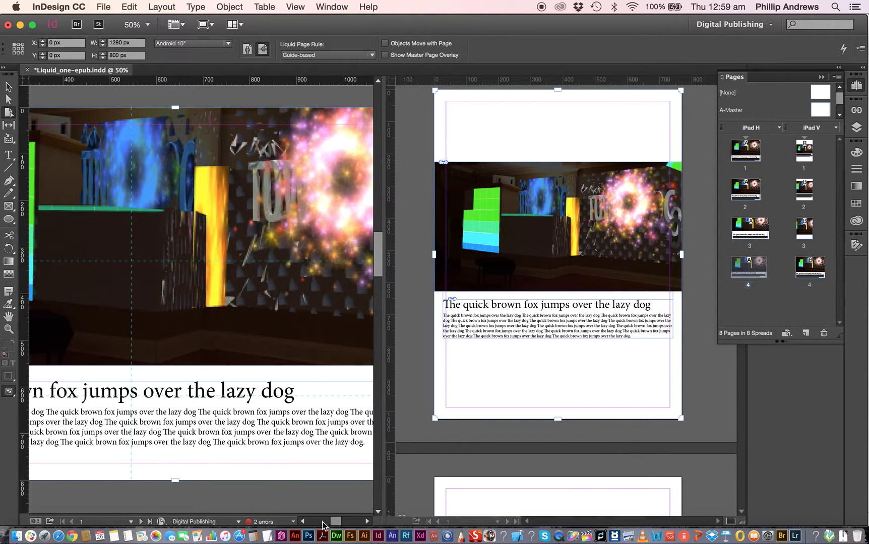
left_click_drag(335, 521, 327, 521)
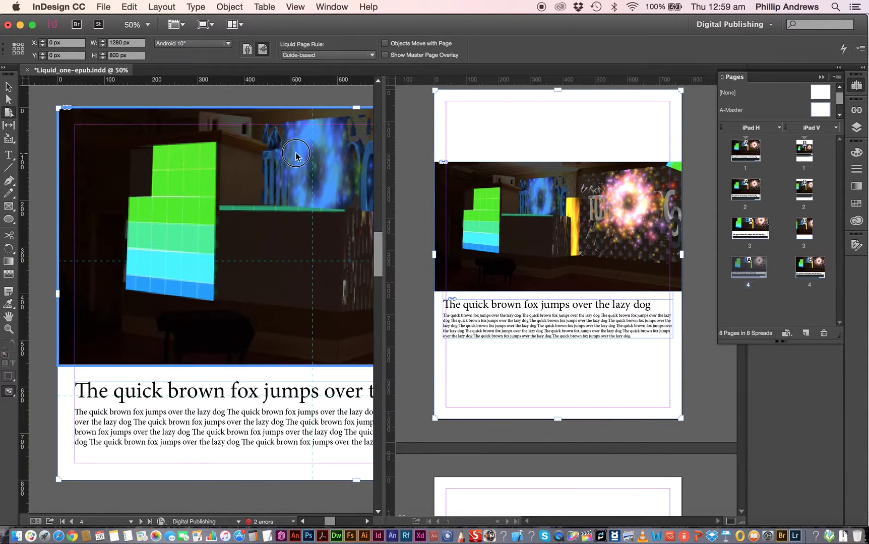
double_click(747, 151)
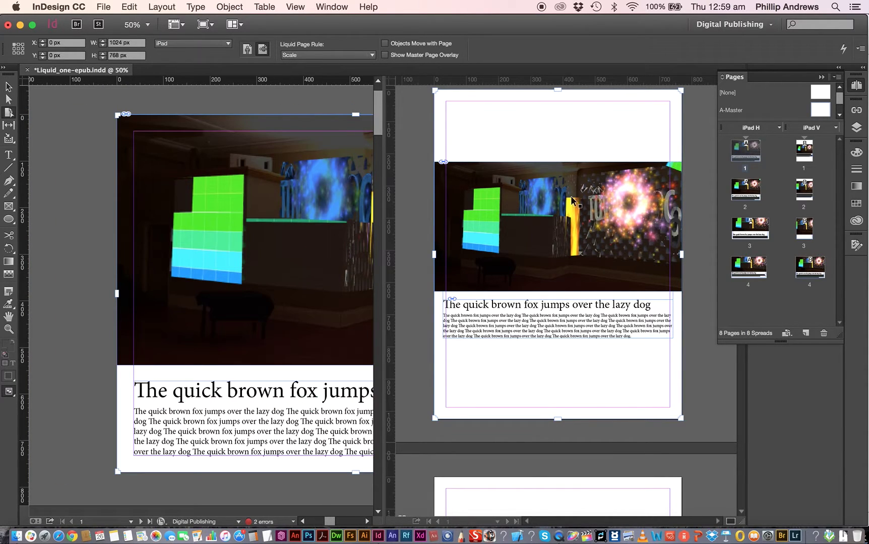
mouse_move(330, 522)
left_mouse_down()
mouse_move(340, 523)
mouse_move(332, 523)
left_mouse_up()
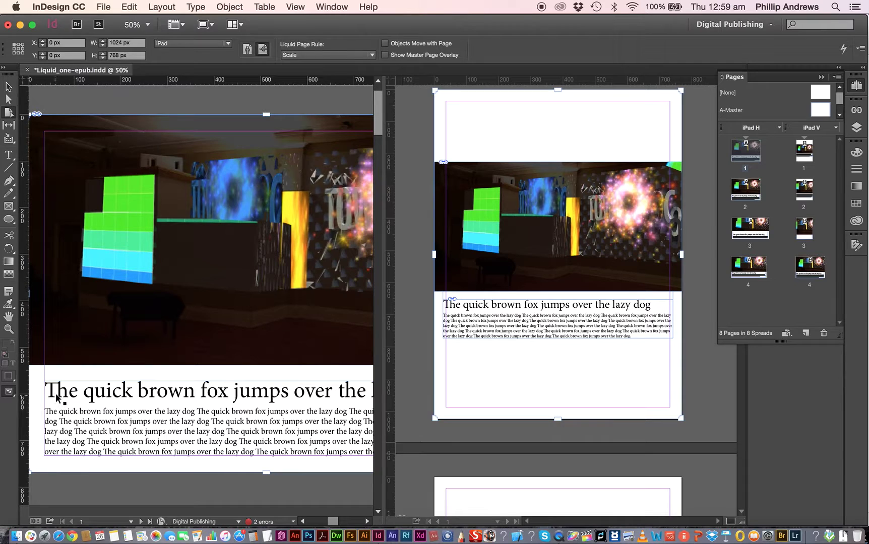
Step: Delete the word 'quick' from the iPad H headline
left_click(94, 394)
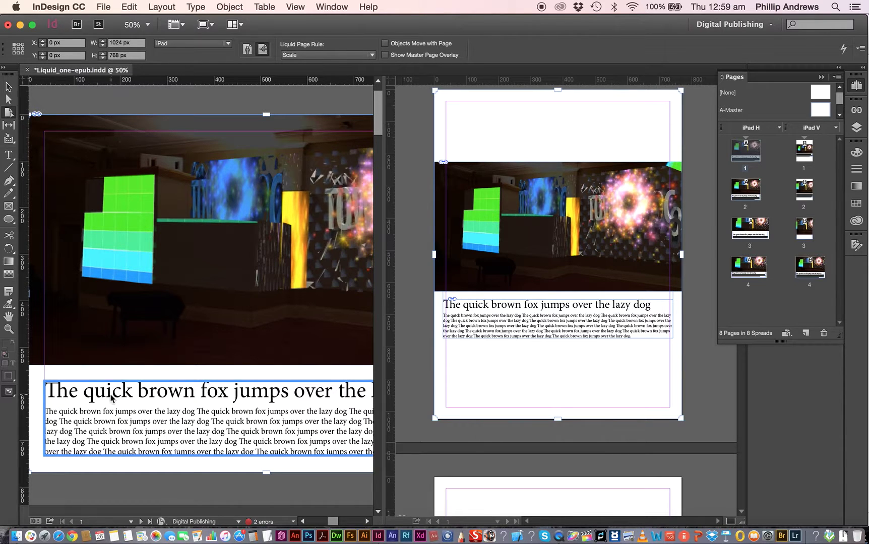
left_click(8, 155)
left_click_drag(131, 389, 82, 388)
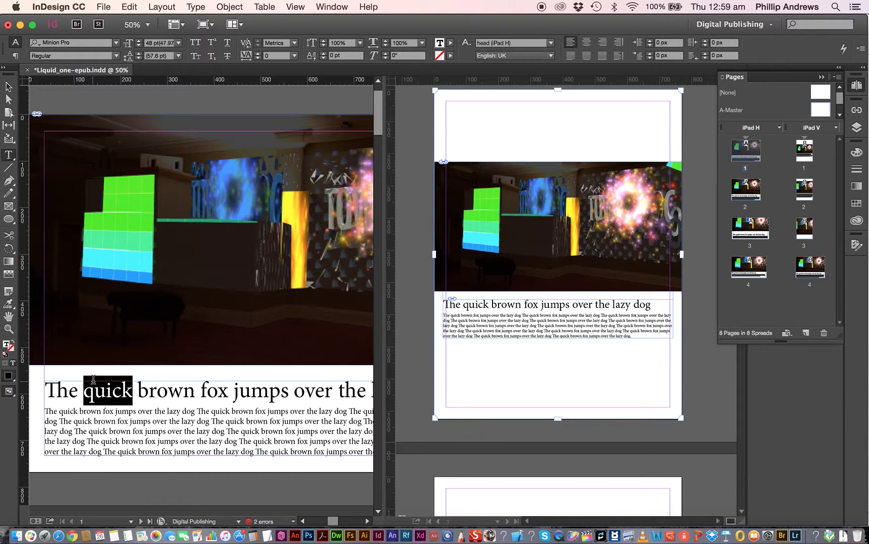
key("BackSpace")
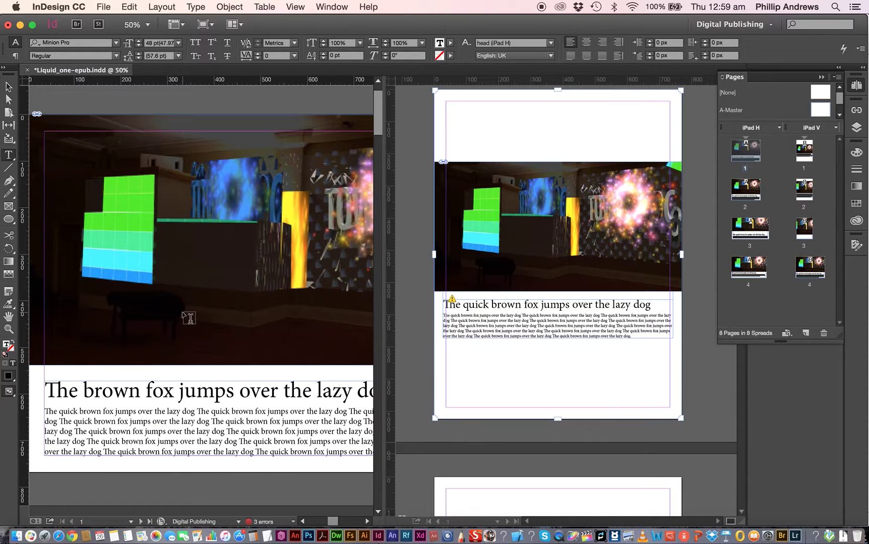
Step: Update the out-of-date linked heading on the iPad V page
left_click(10, 87)
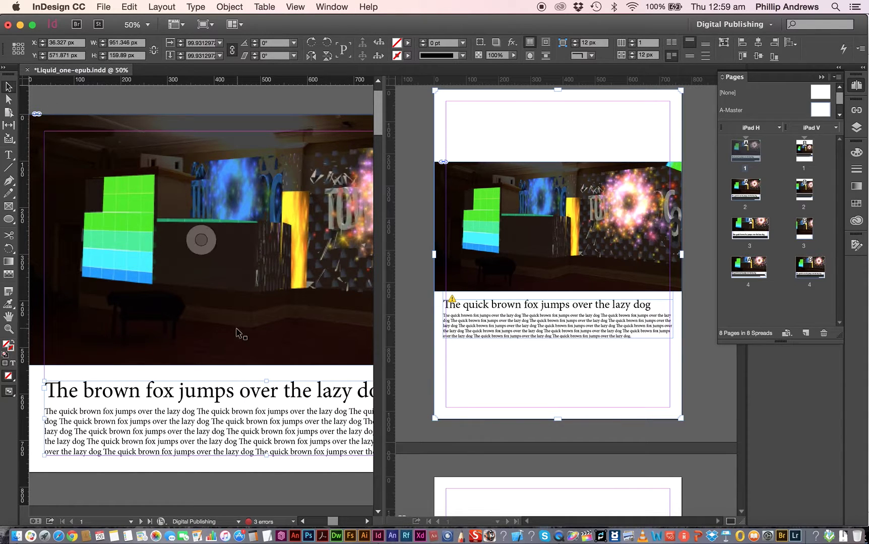
left_click(451, 302)
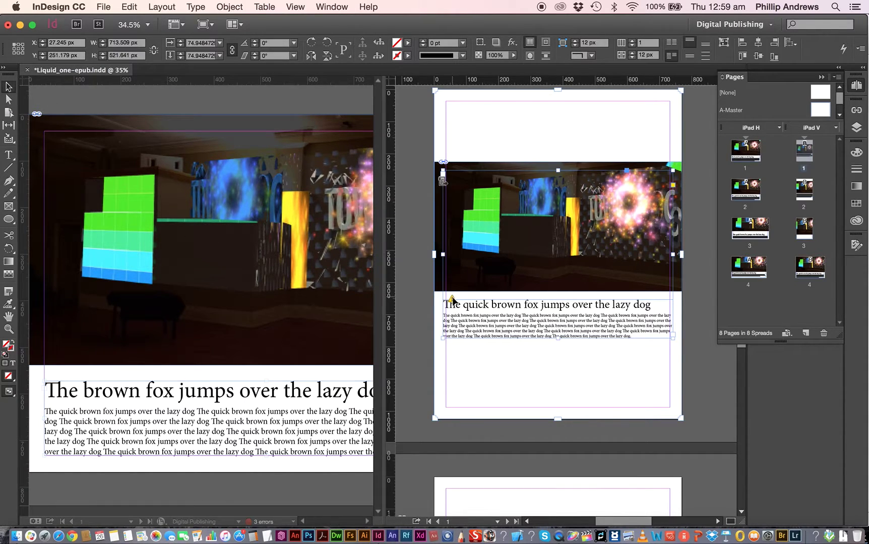
left_click(452, 301)
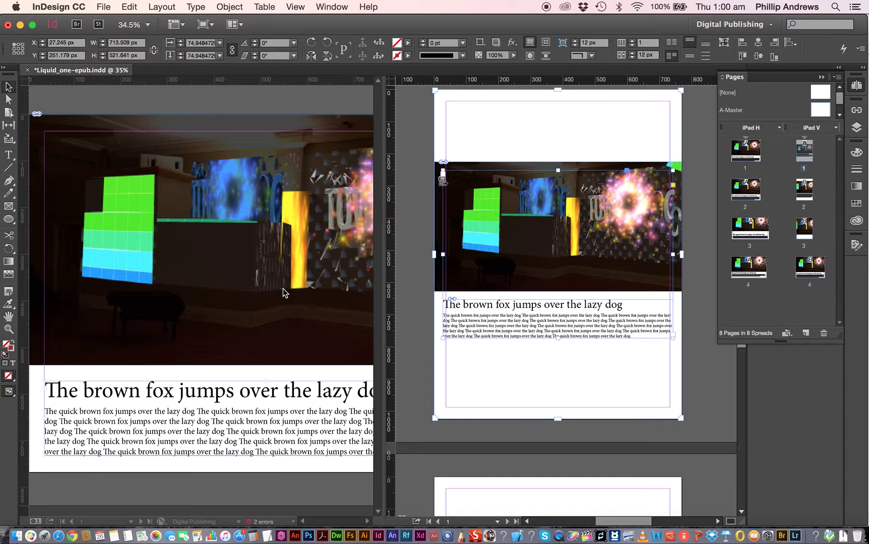
Step: Undo twice to restore 'quick' and remove iPad V, then unsplit the window to show 4 pages
key("ctrl+z")
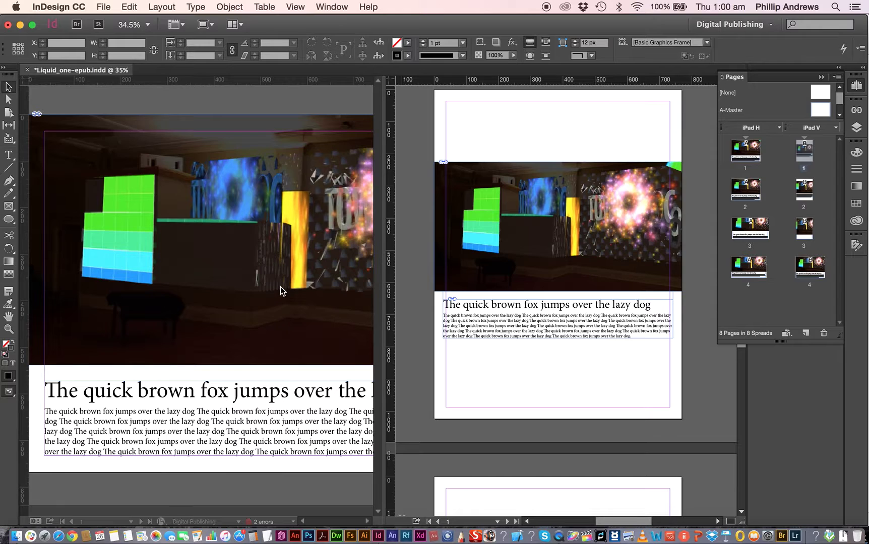
key("ctrl+z")
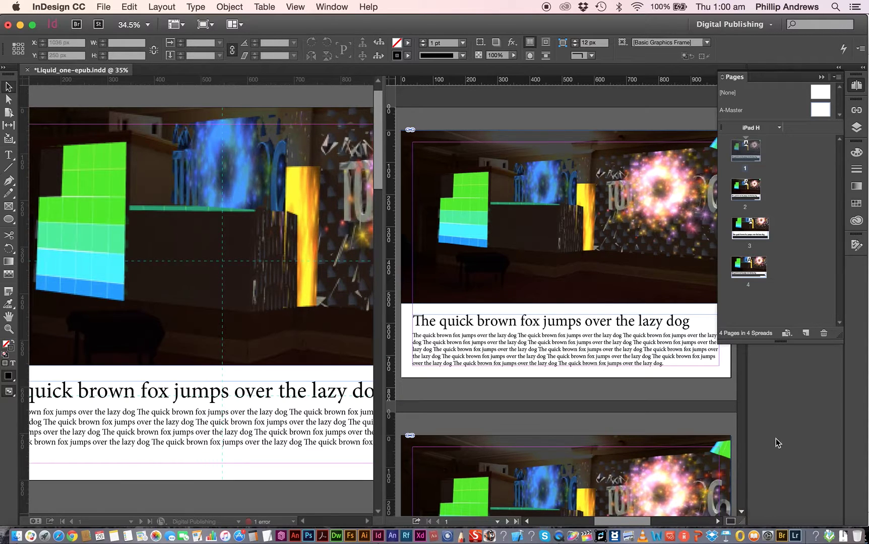
left_click(777, 128)
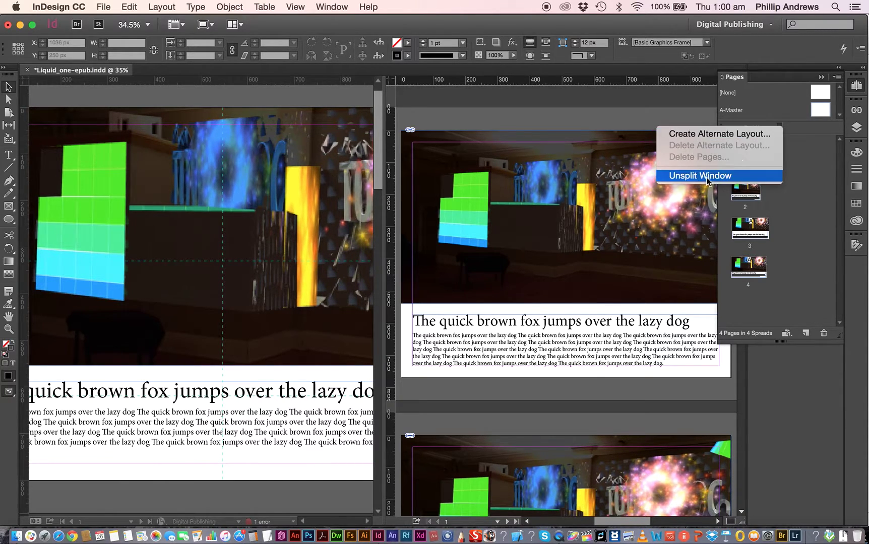
left_click(791, 384)
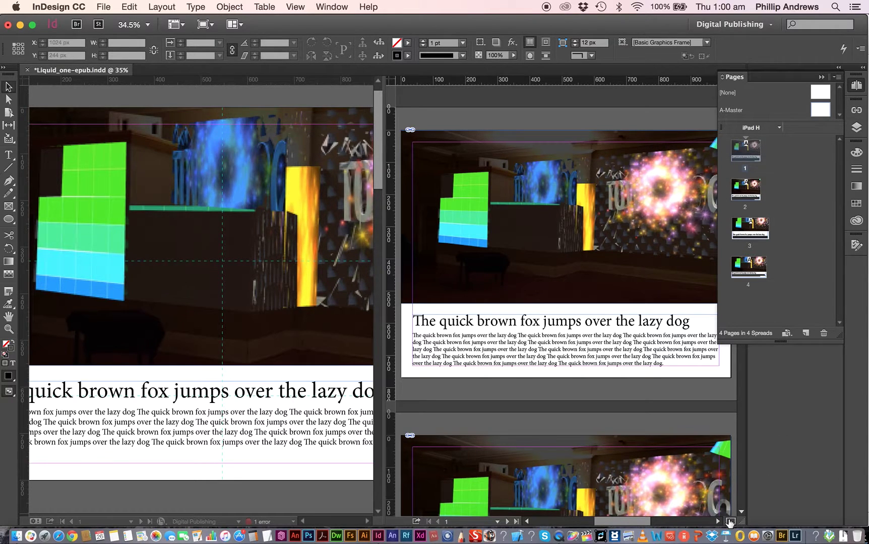
left_click(730, 522)
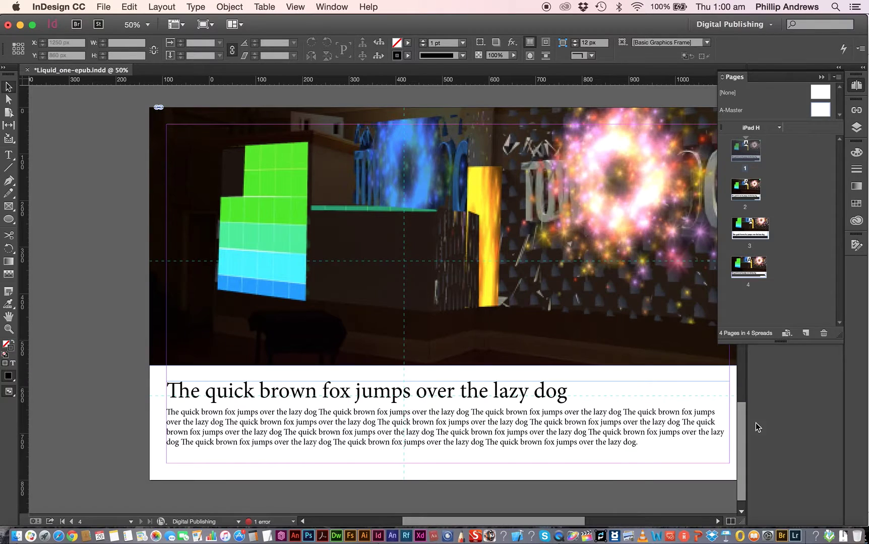